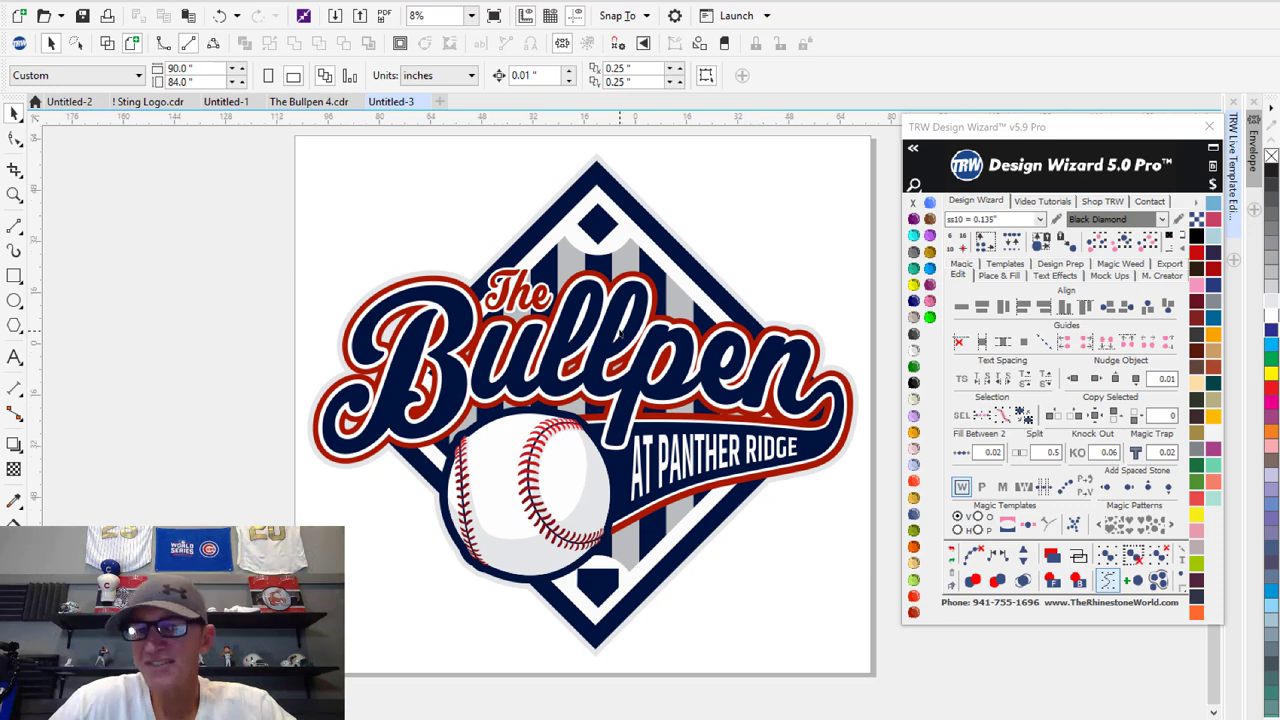
Step: Split the whole Bullpen logo vertically into two halves with a 0.5 inch overlap
scroll(620, 334, down, 1)
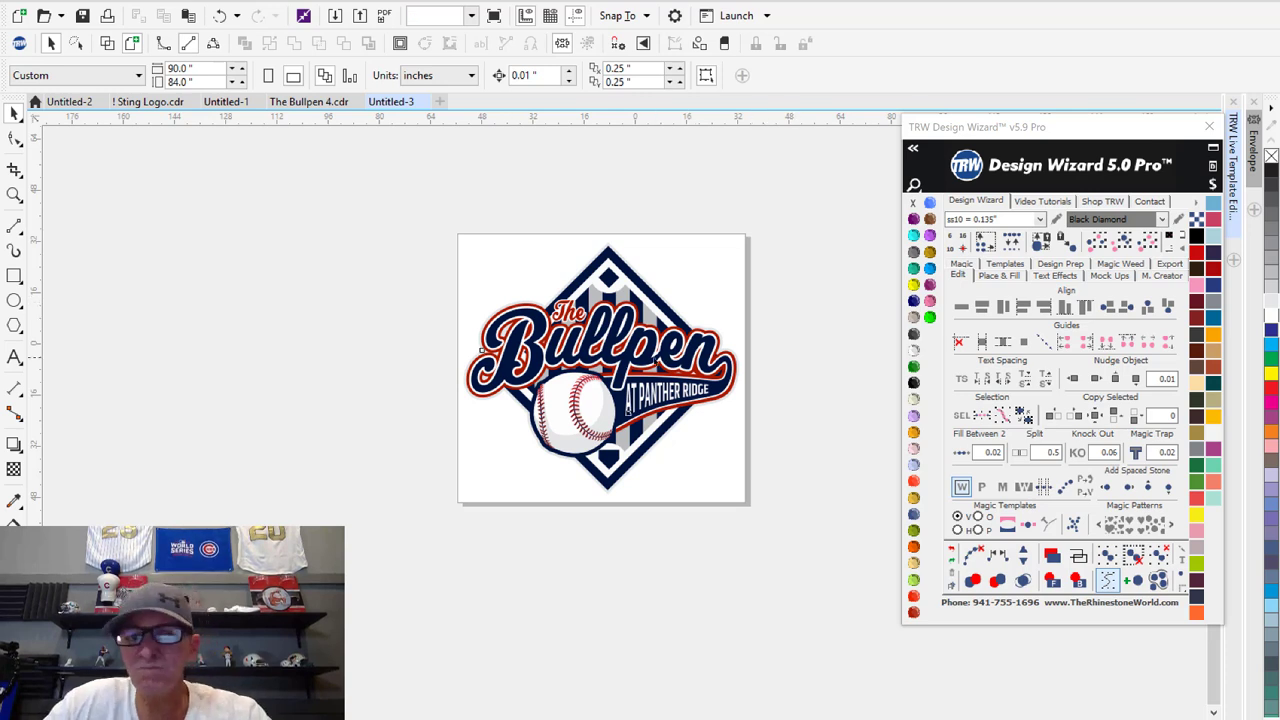
click(685, 355)
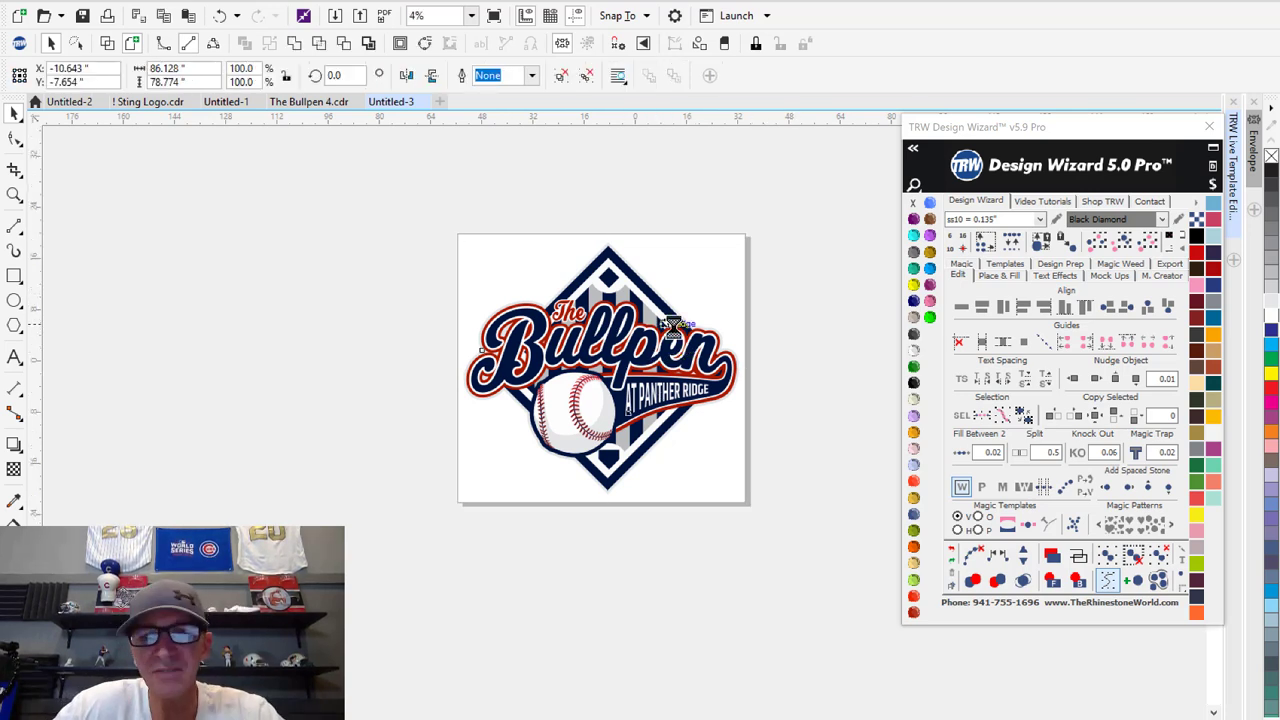
scroll(672, 325, up, 1)
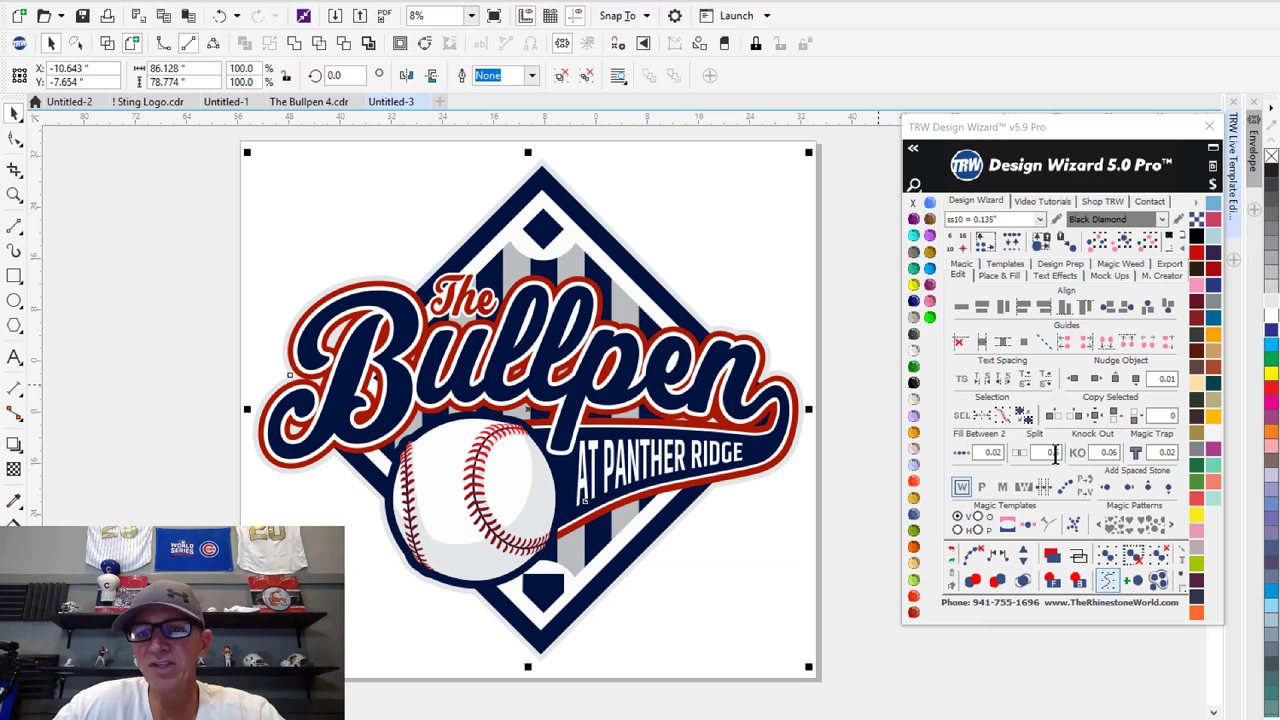
click(1019, 451)
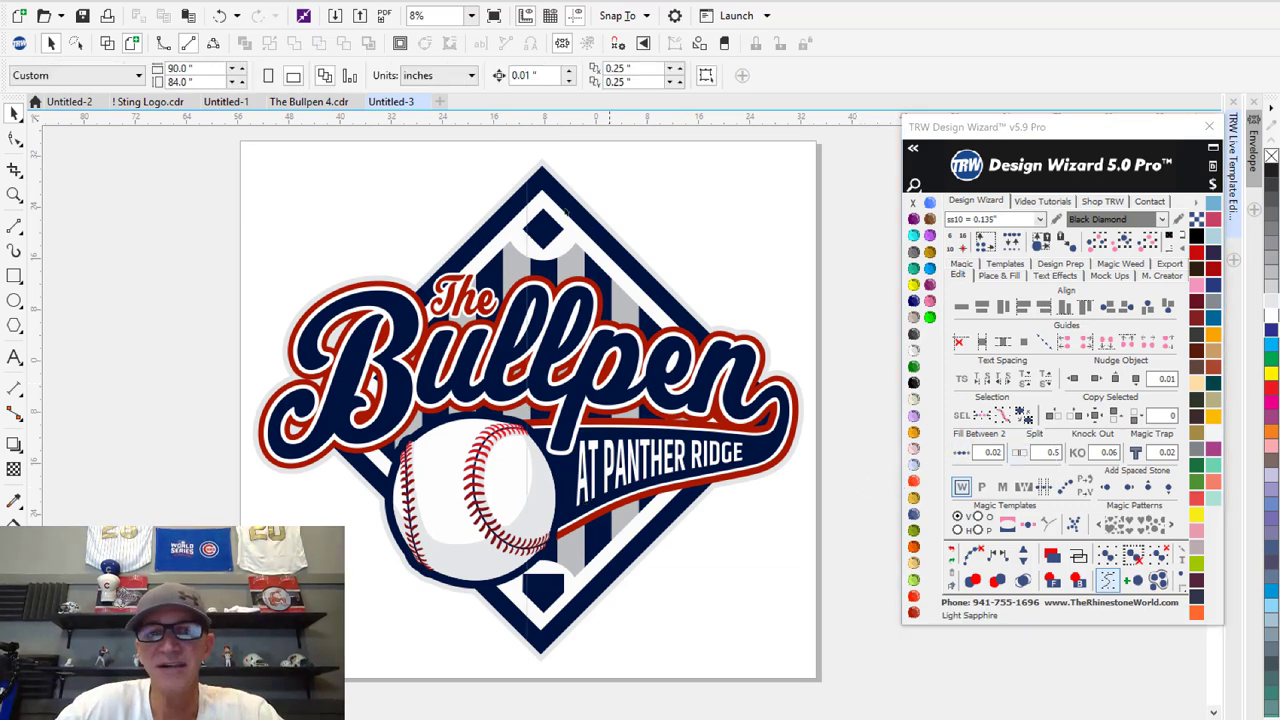
Step: Examine the seam between the two logo halves near the top of the diamond, in wireframe and in full colour
scroll(531, 191, up, 1)
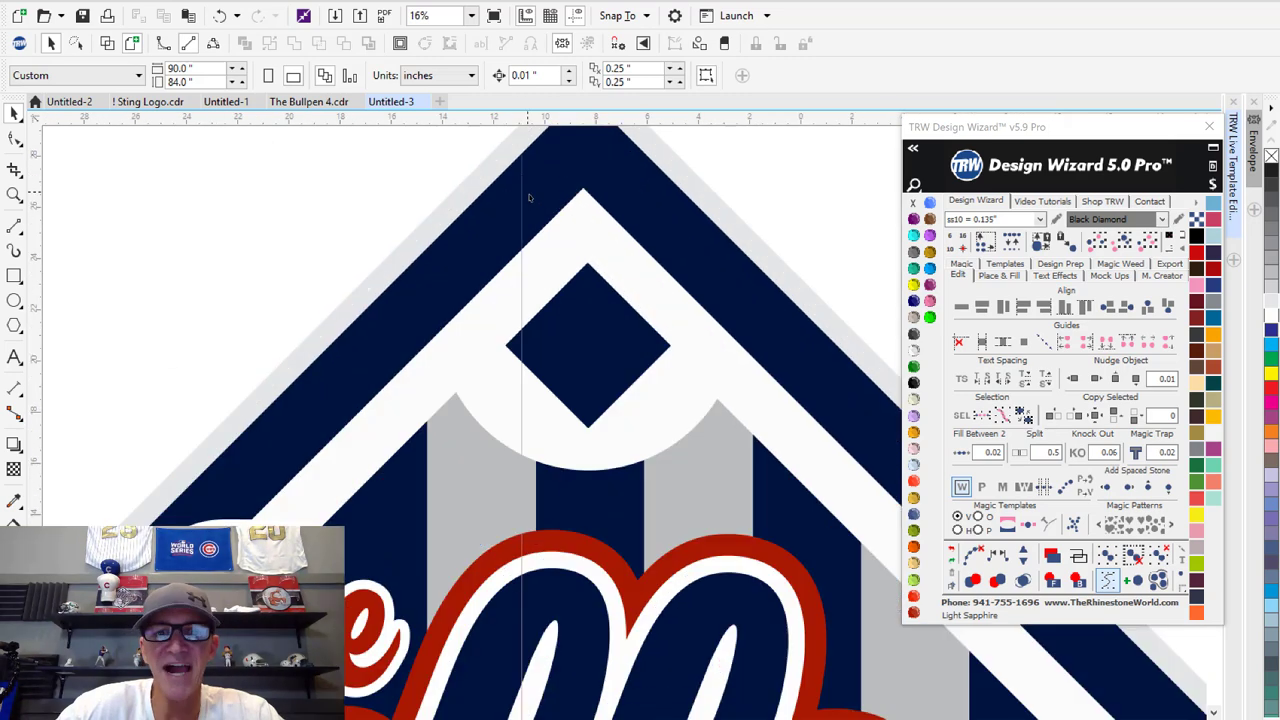
scroll(528, 209, up, 1)
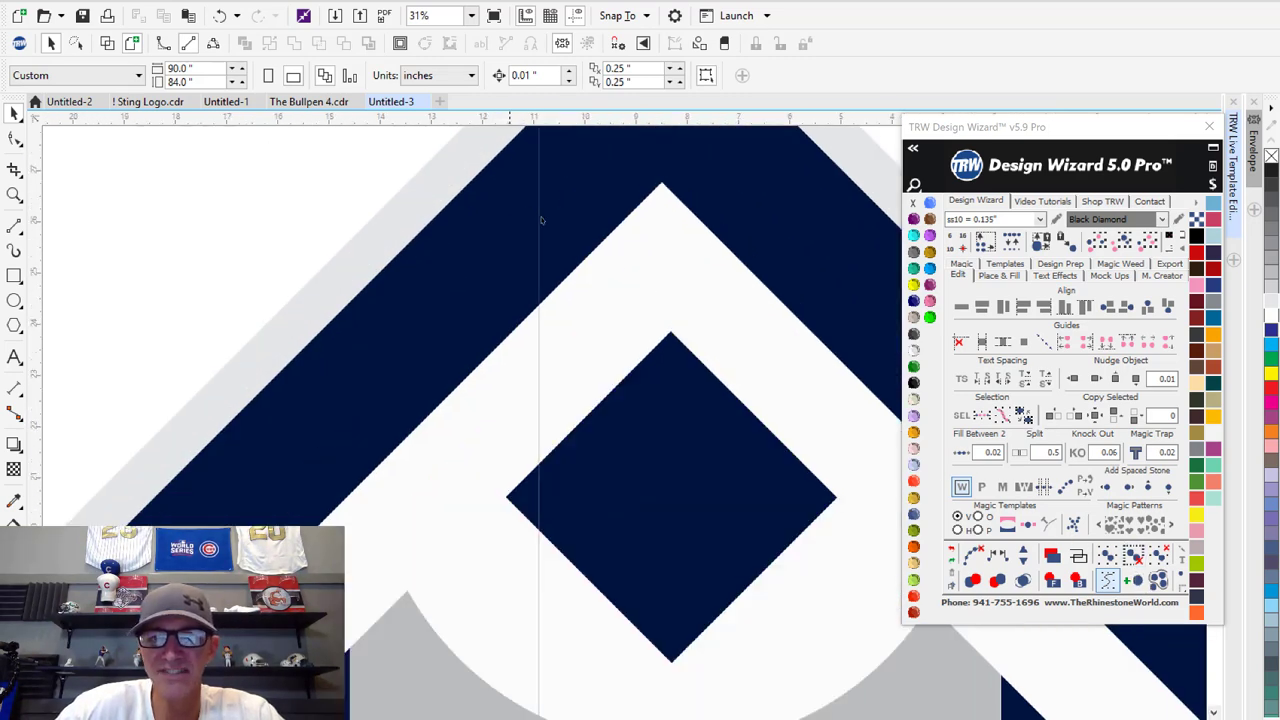
click(1079, 557)
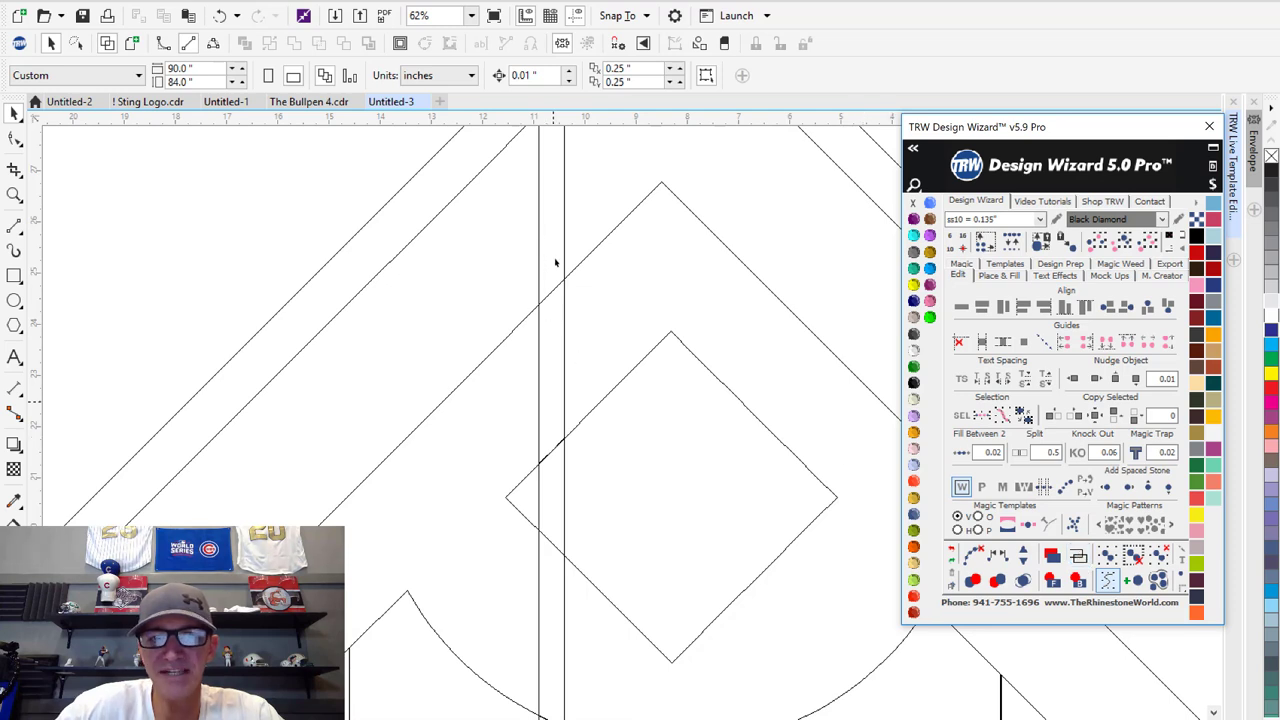
click(1079, 556)
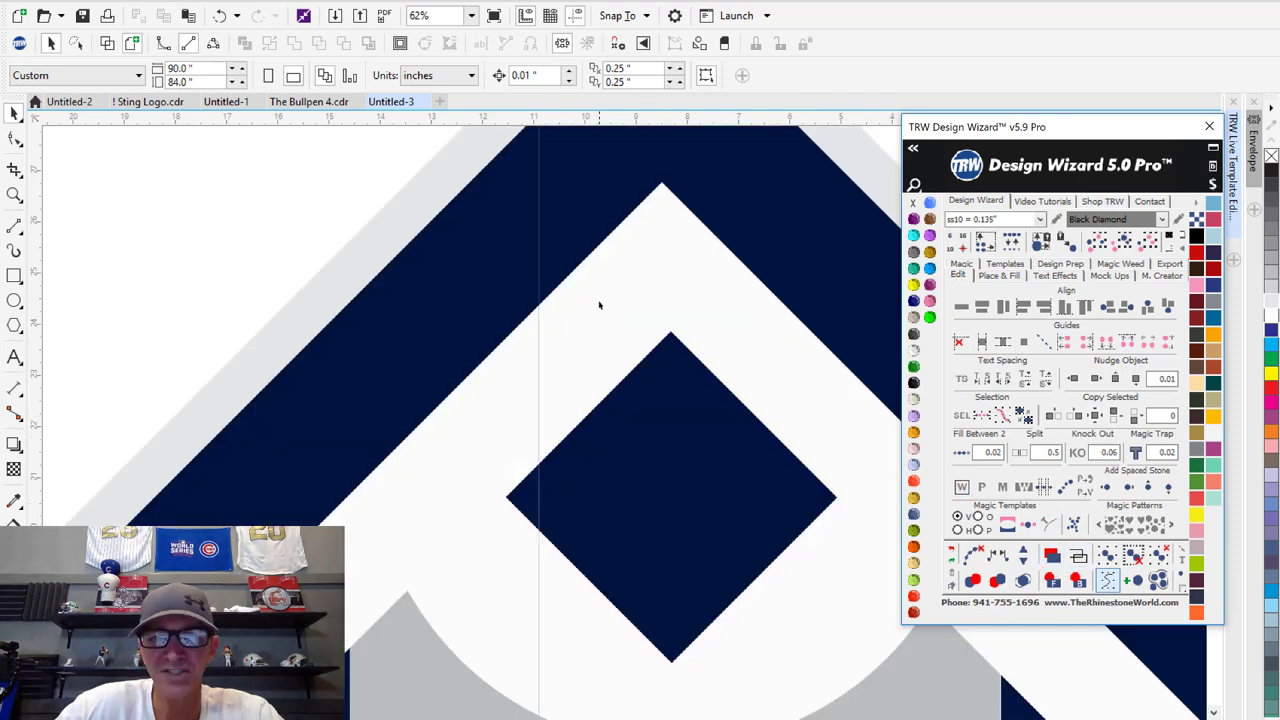
Step: Pull the logo's right half away from the left half, and undo the move
mouse_move(605, 310)
mouse_down()
mouse_move(583, 297)
mouse_move(614, 302)
mouse_up()
scroll(614, 303, down, 2)
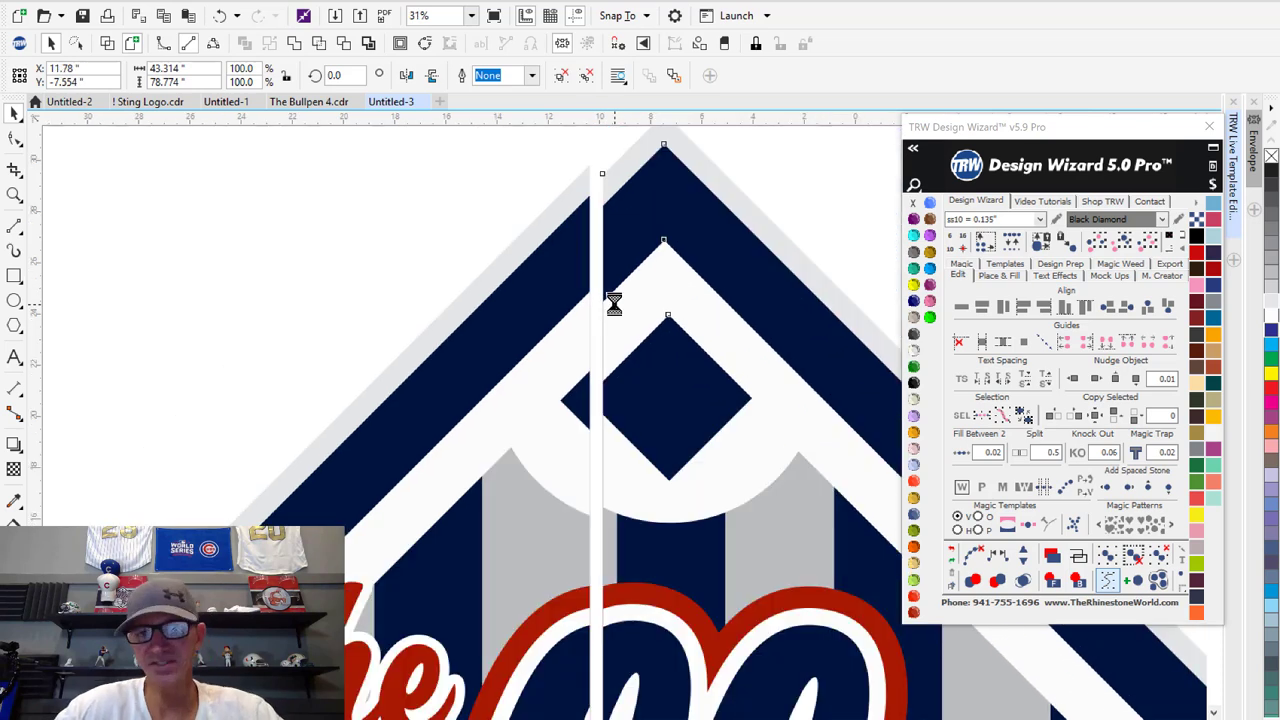
key(ctrl+z)
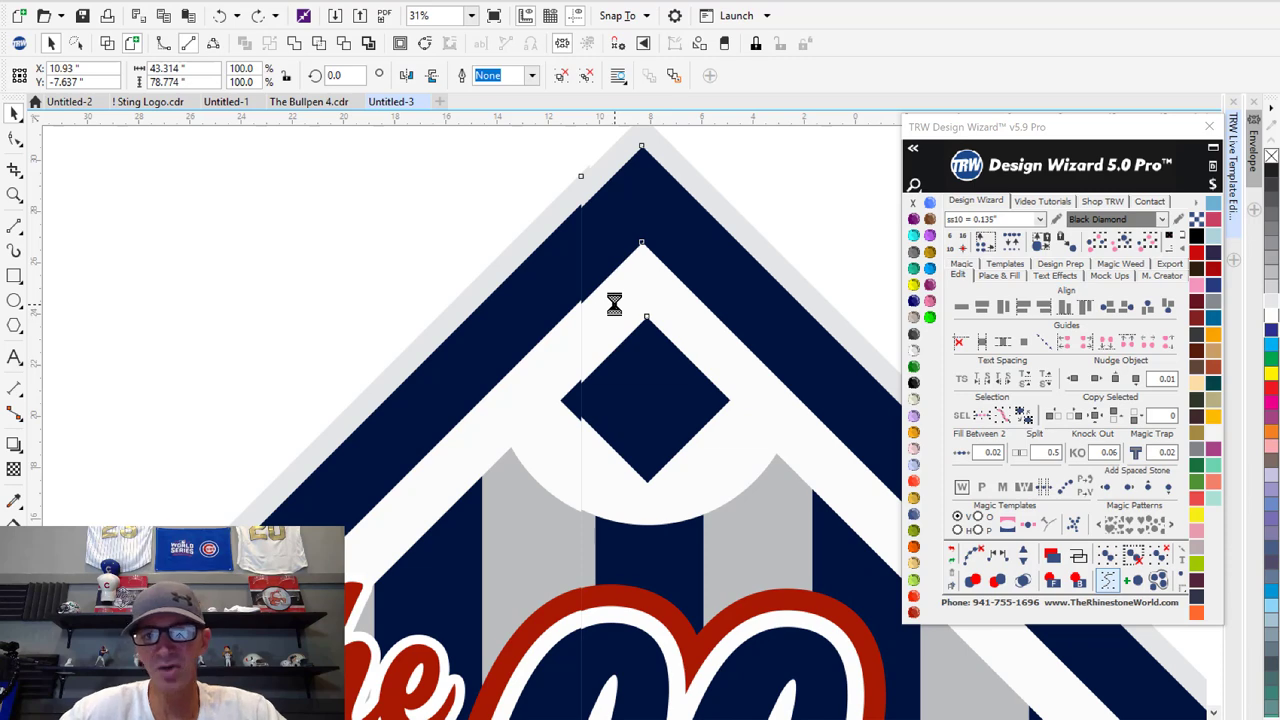
scroll(614, 303, down, 2)
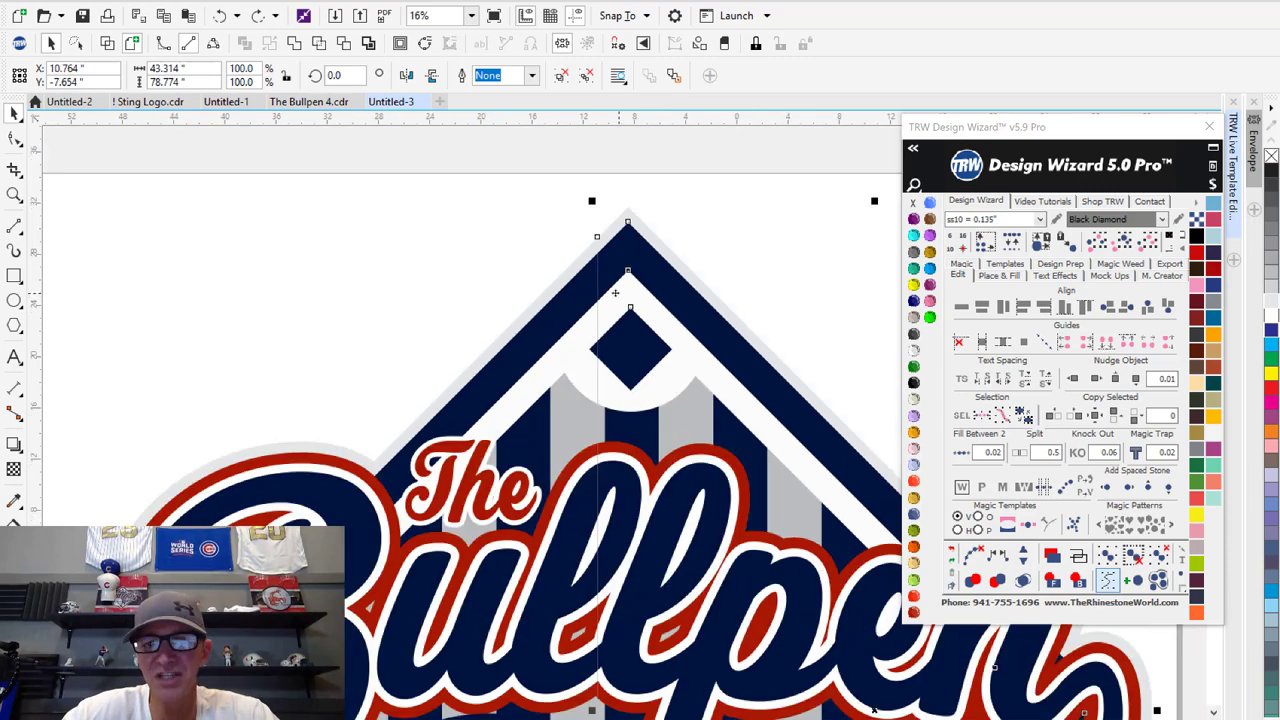
scroll(615, 293, down, 2)
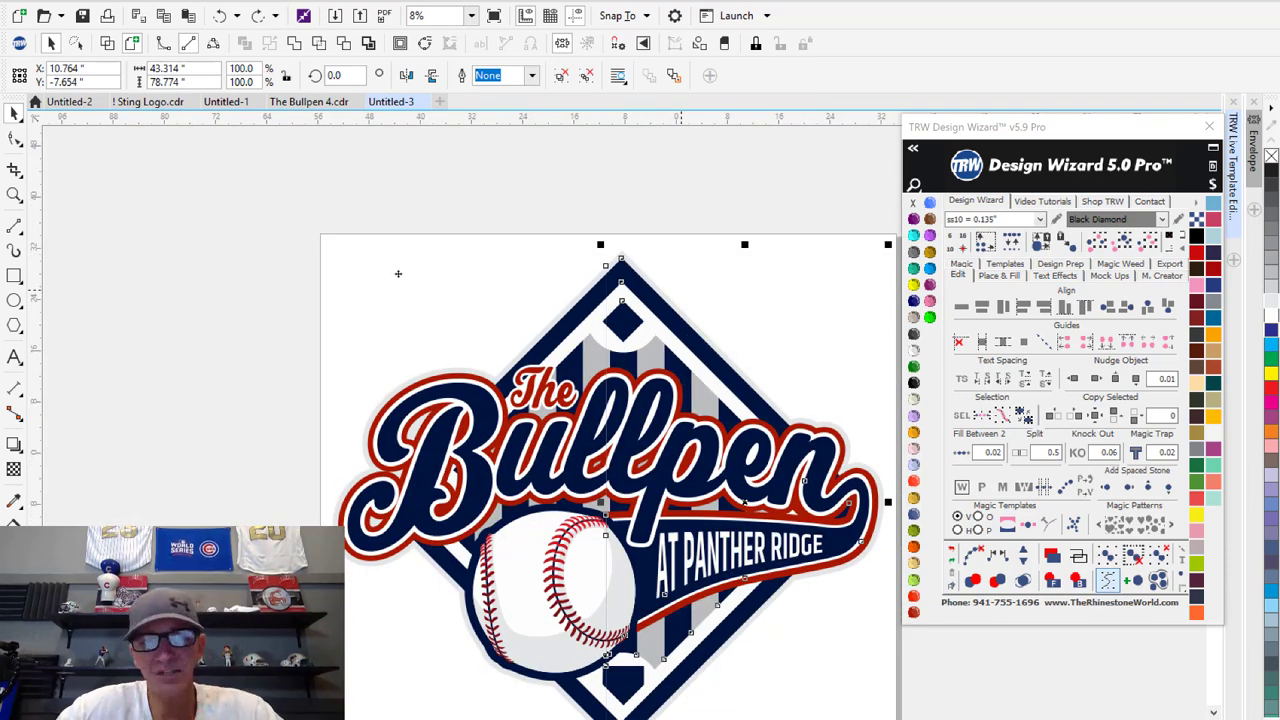
Step: Check the logo's left half as a separate object and clear the selection
click(482, 414)
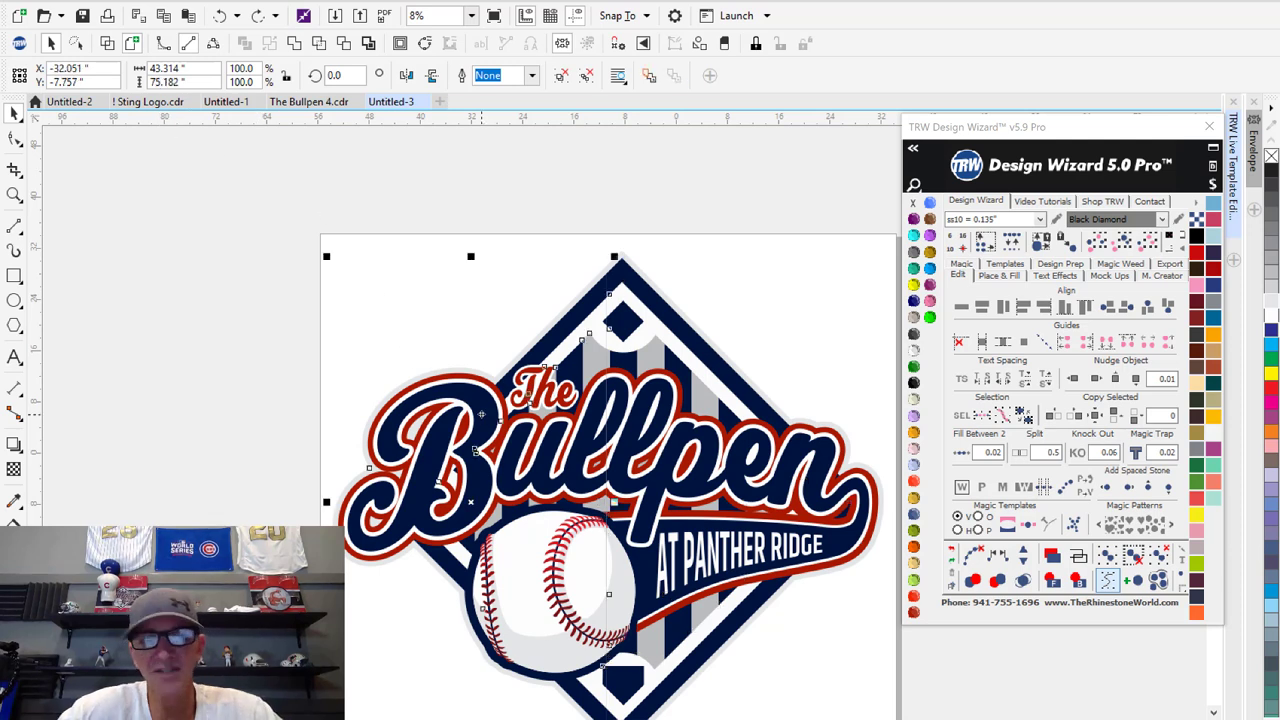
click(565, 340)
click(706, 290)
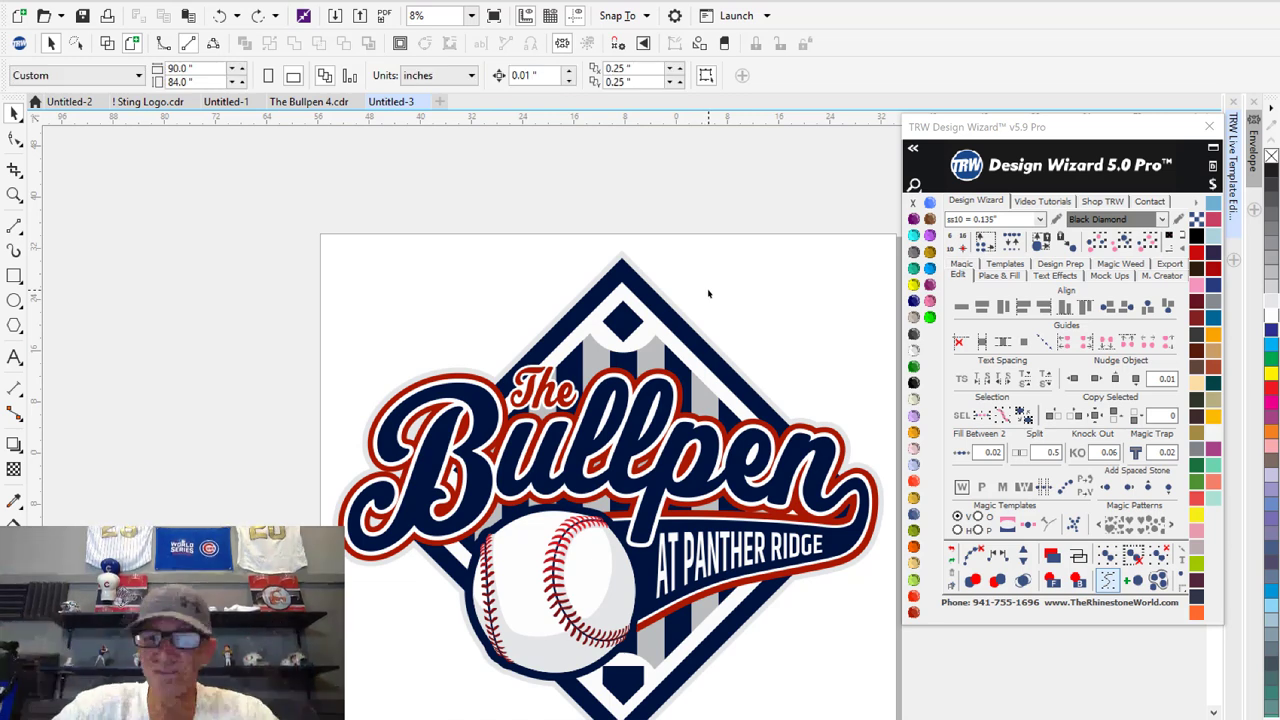
scroll(646, 301, down, 2)
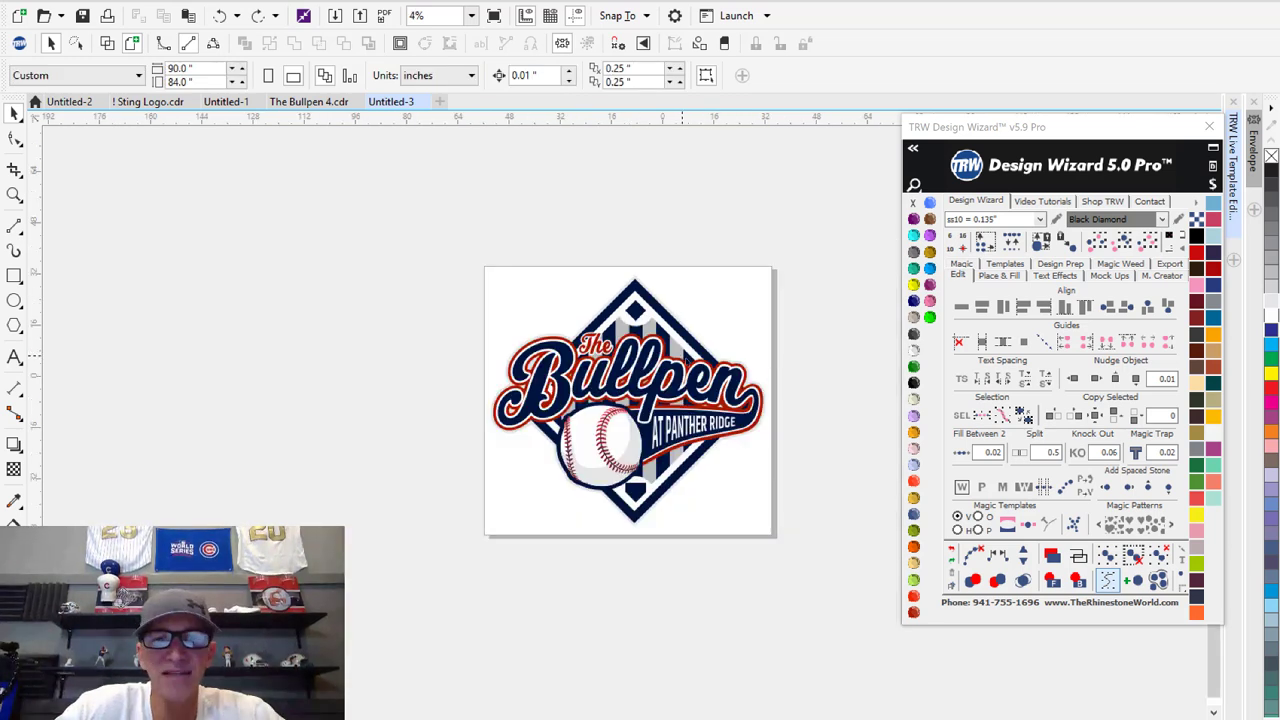
scroll(698, 376, up, 2)
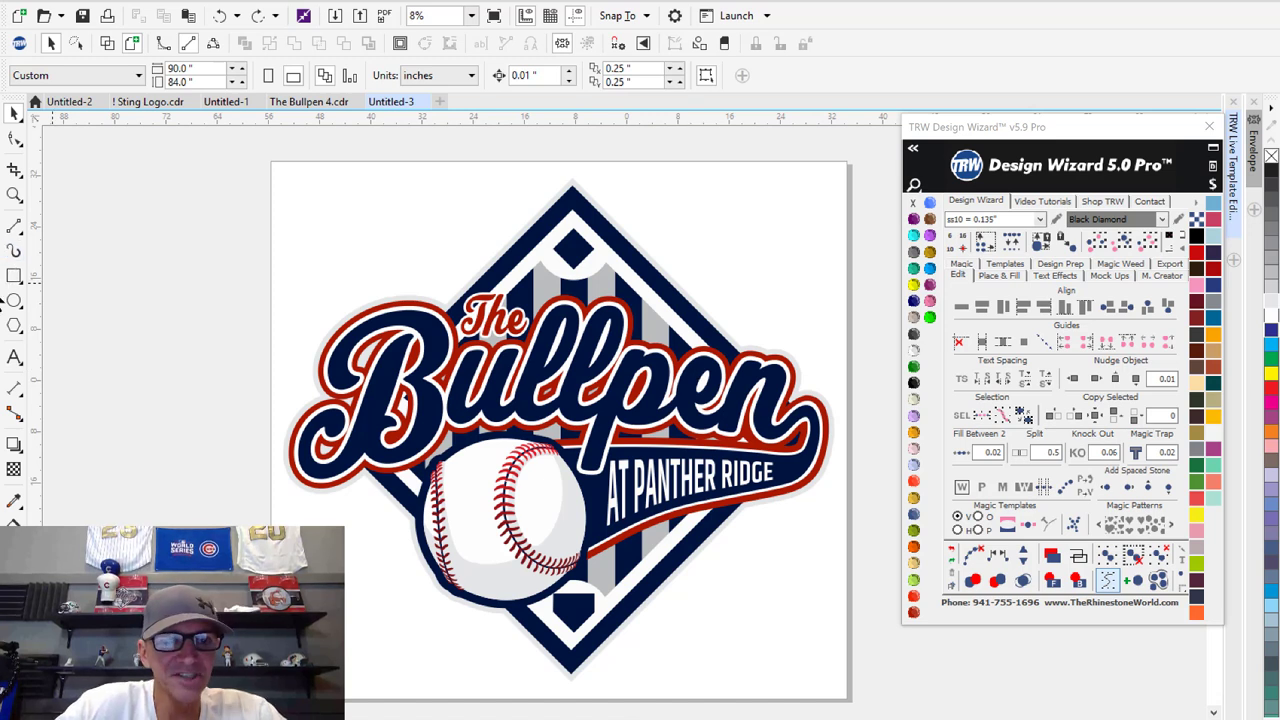
Step: Draw a rectangle about 28.8 inches wide and 77.9 inches tall over the left third of the logo
click(14, 276)
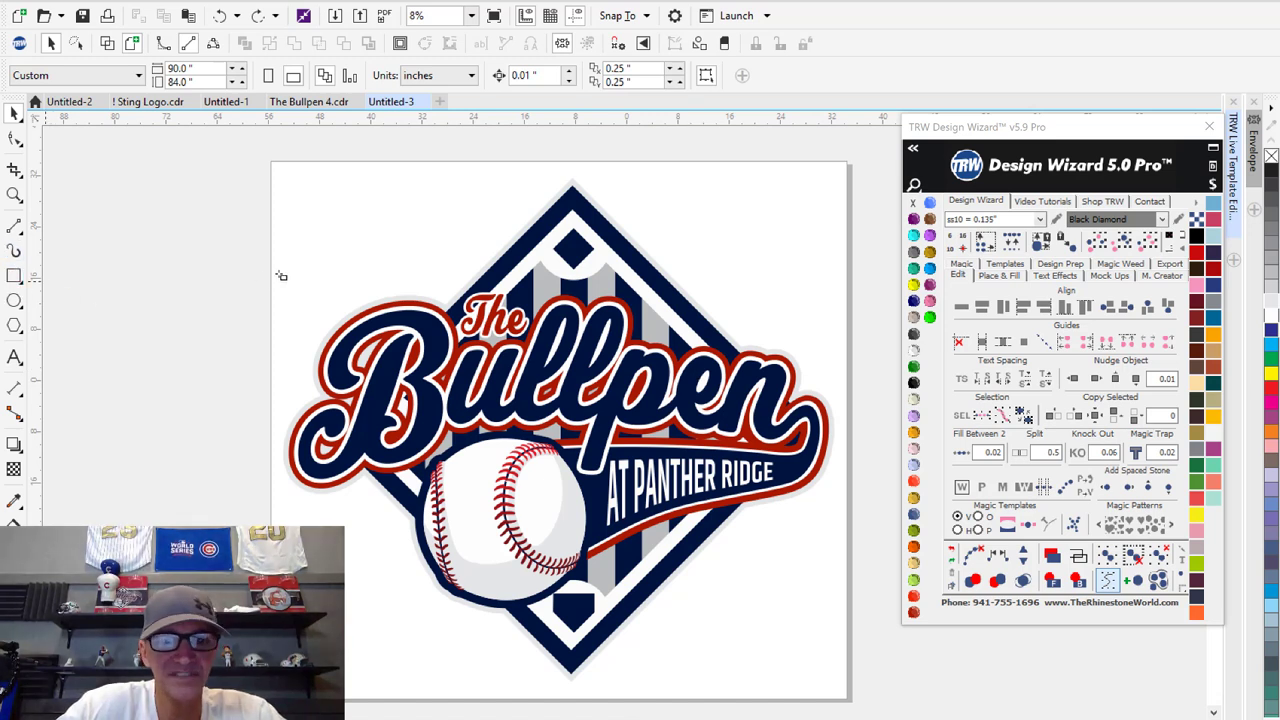
drag(281, 180, 467, 680)
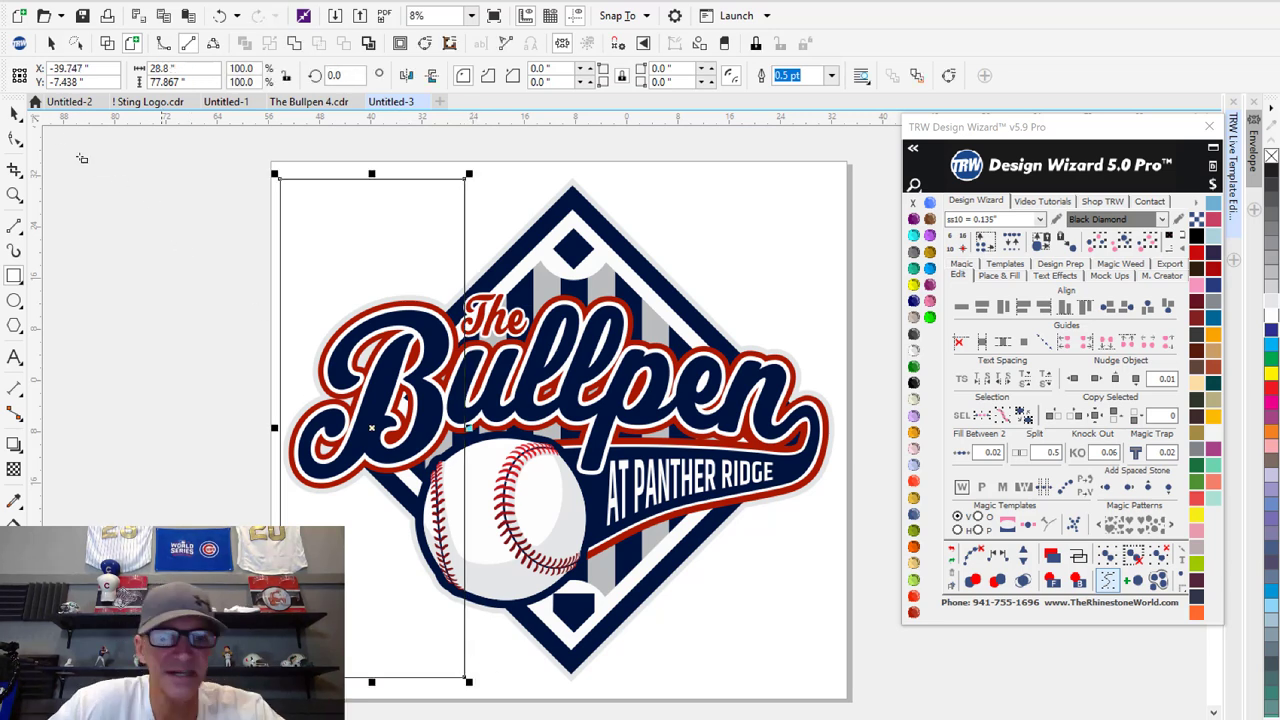
click(18, 114)
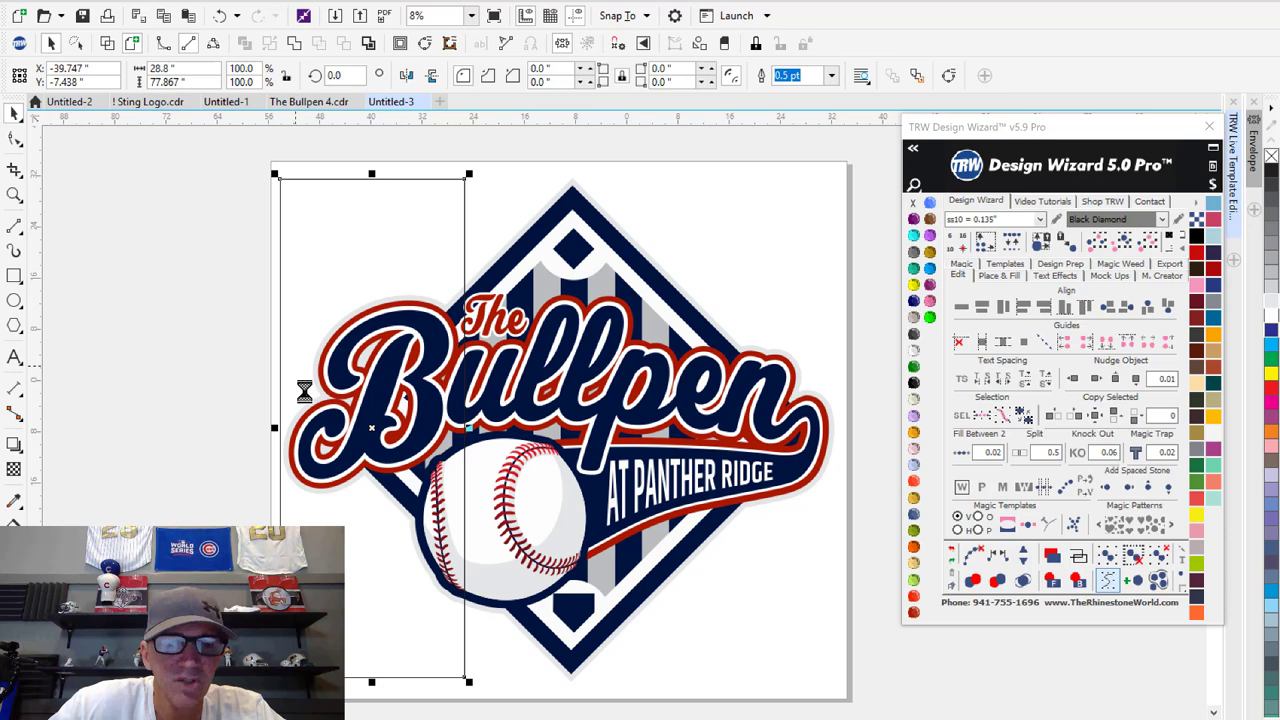
Step: Shift the rectangle so that its left edge sits just outside the logo's leftmost point
scroll(300, 380, up, 2)
scroll(300, 400, up, 3)
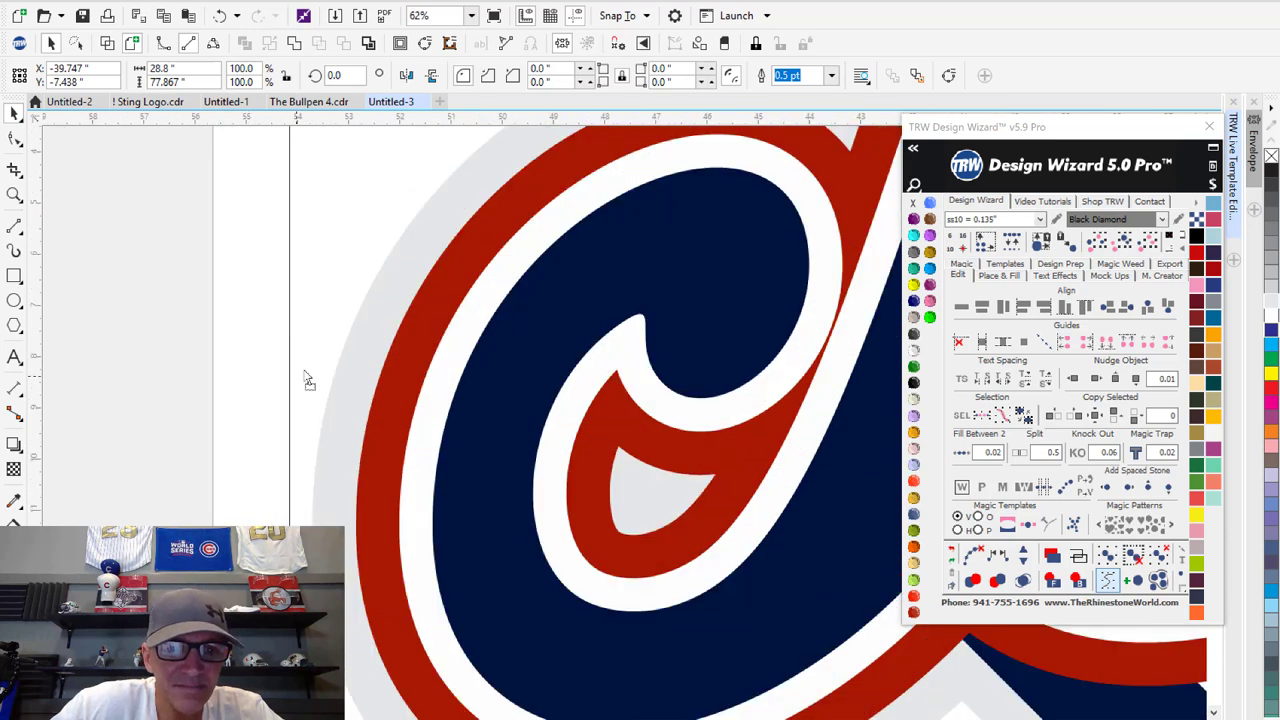
scroll(309, 370, down, 2)
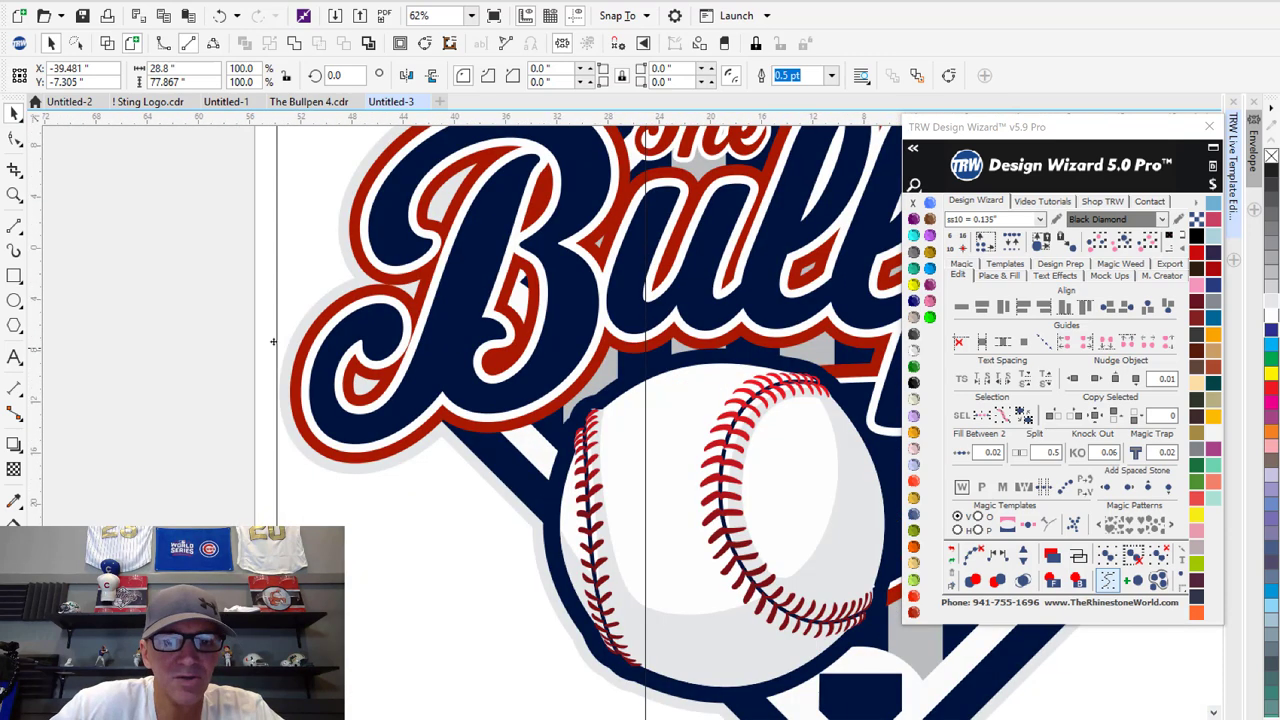
scroll(271, 342, down, 3)
scroll(407, 190, down, 1)
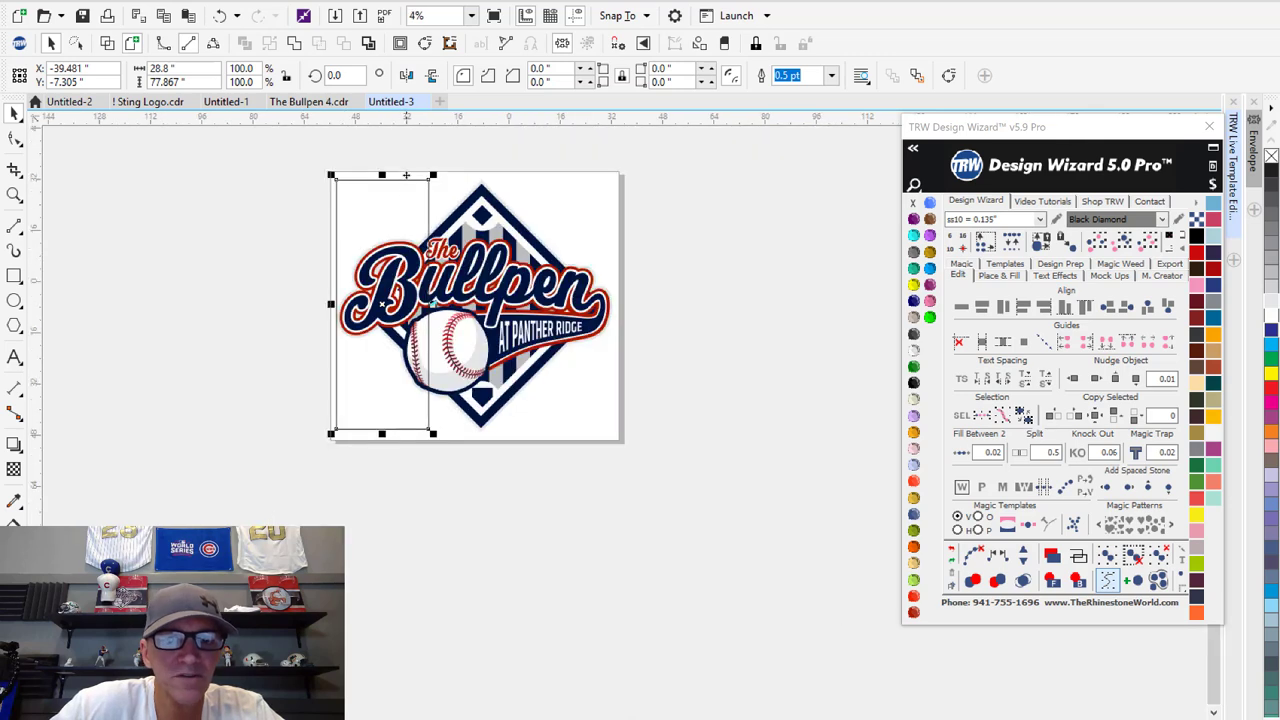
Step: Stretch the rectangle's bottom edge downward, making the rectangle about 80.1 inches tall
scroll(394, 365, up, 1)
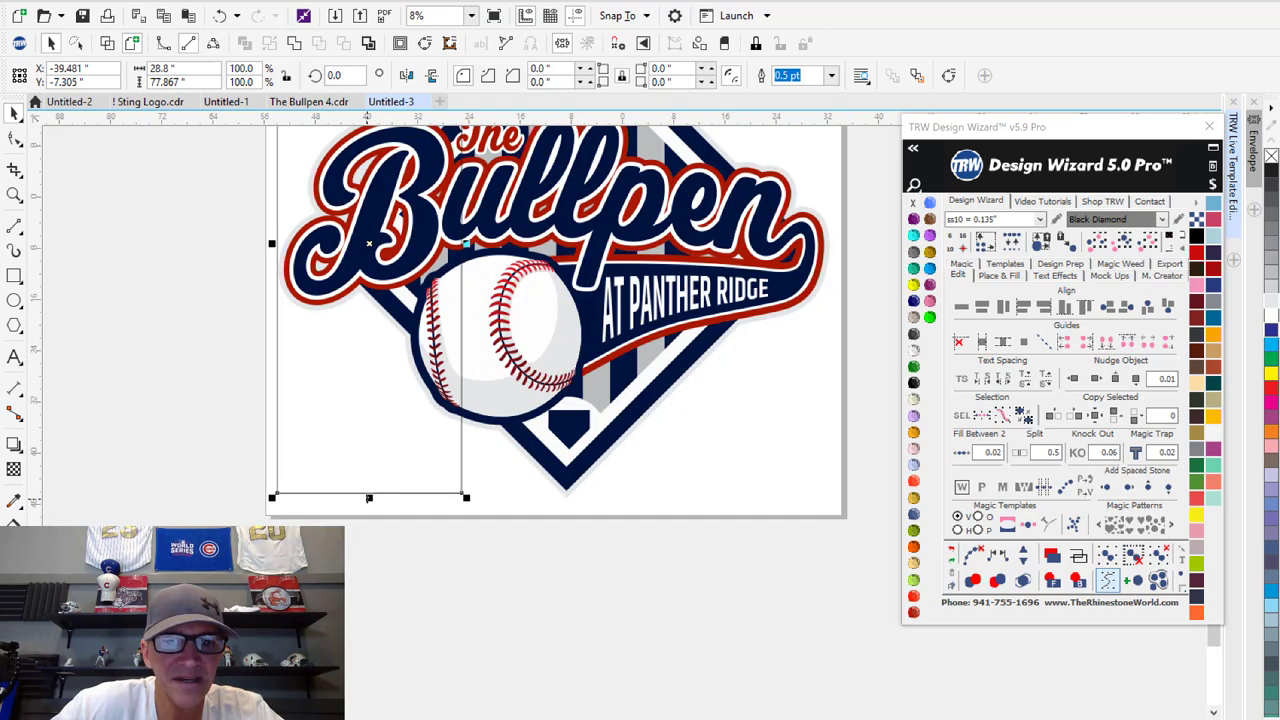
scroll(363, 429, down, 1)
scroll(357, 351, up, 1)
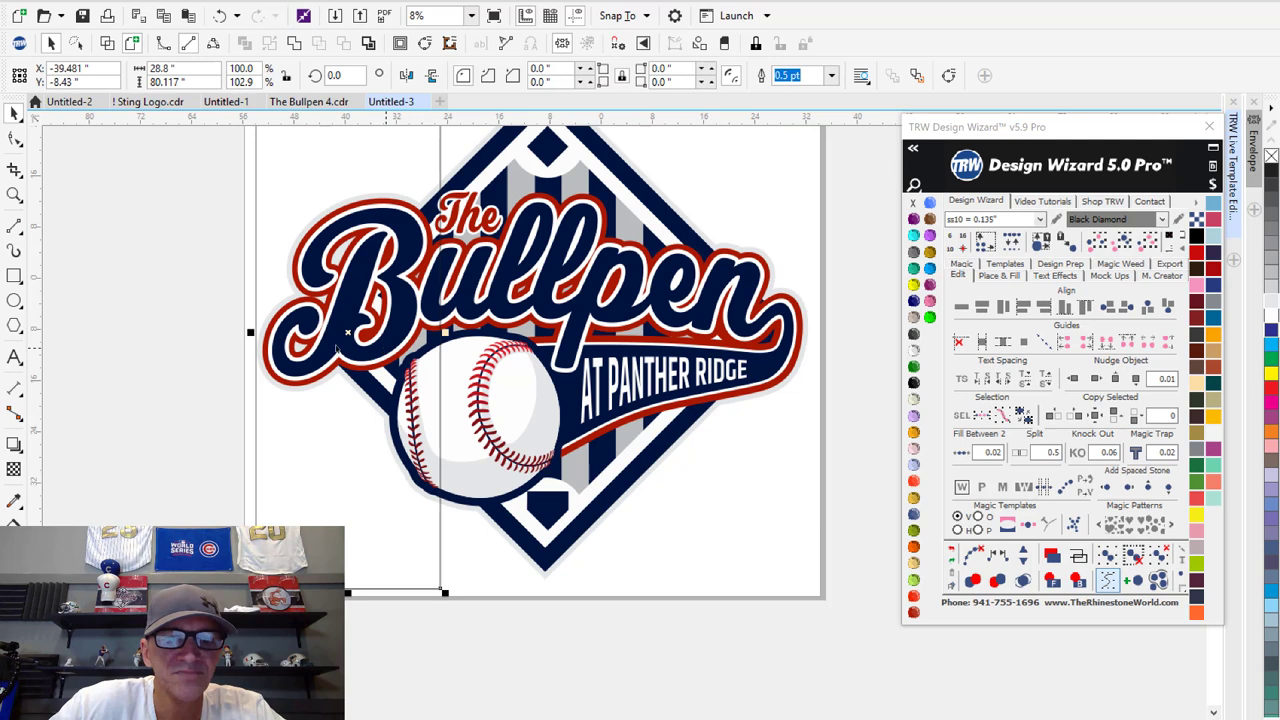
Step: Place two copies of the rectangle edge to edge beside it, covering the logo with three equal panels
drag(346, 332, 682, 334)
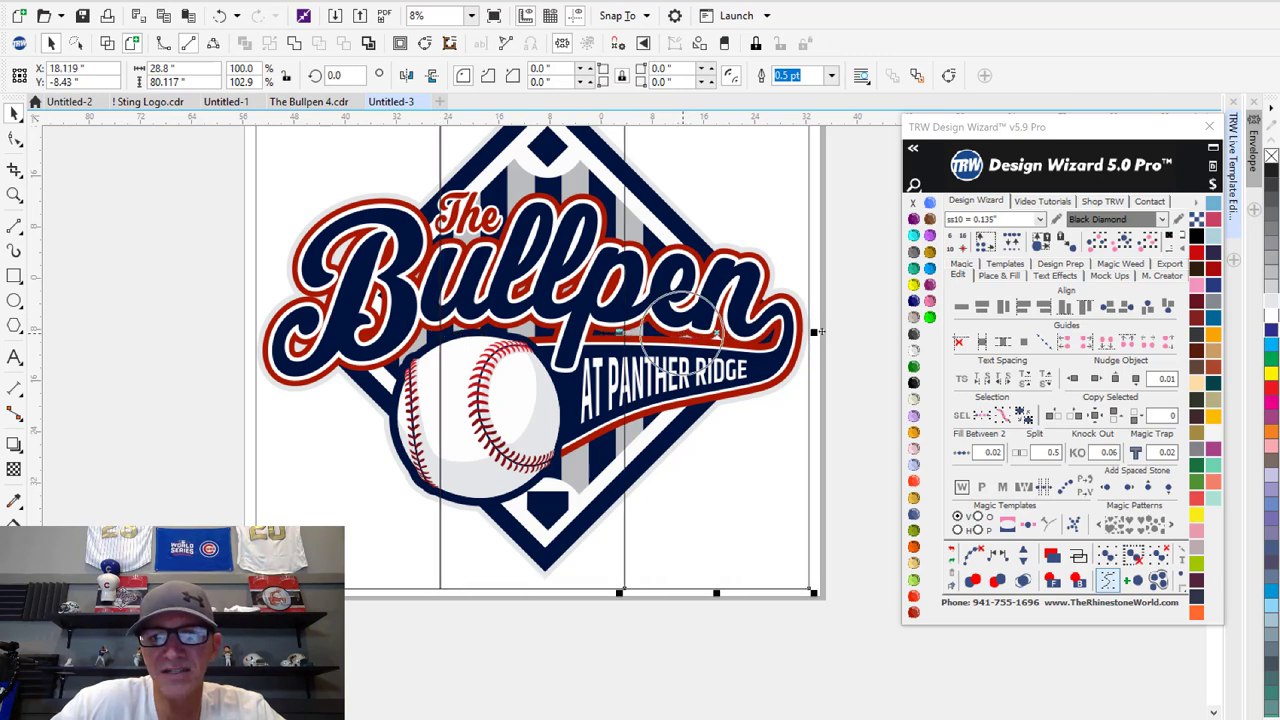
scroll(808, 323, up, 5)
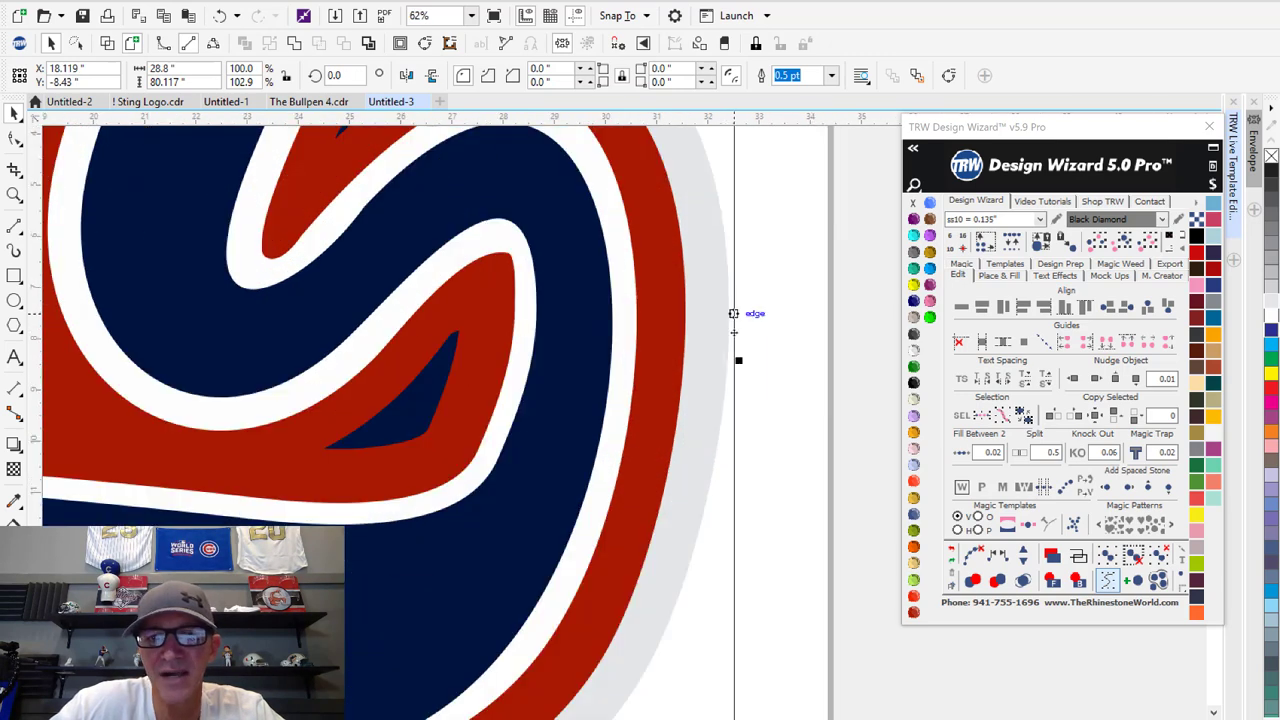
scroll(737, 320, down, 5)
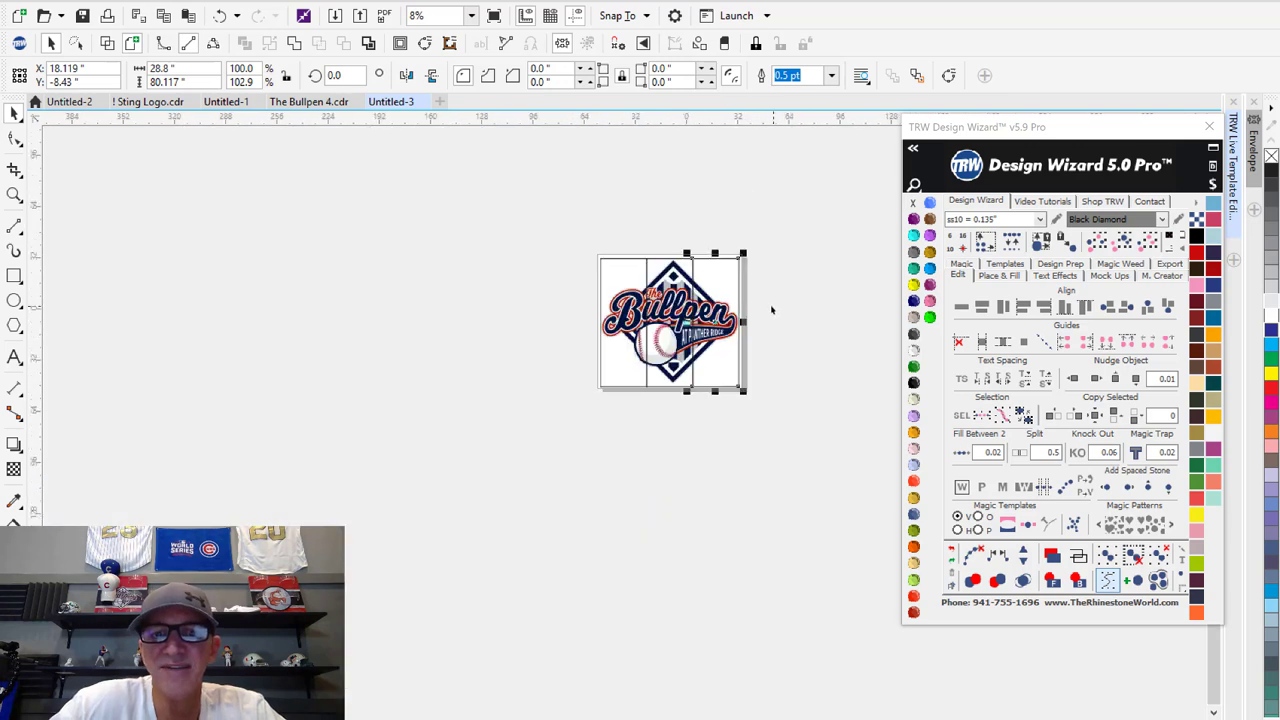
click(773, 310)
key(shift+F4)
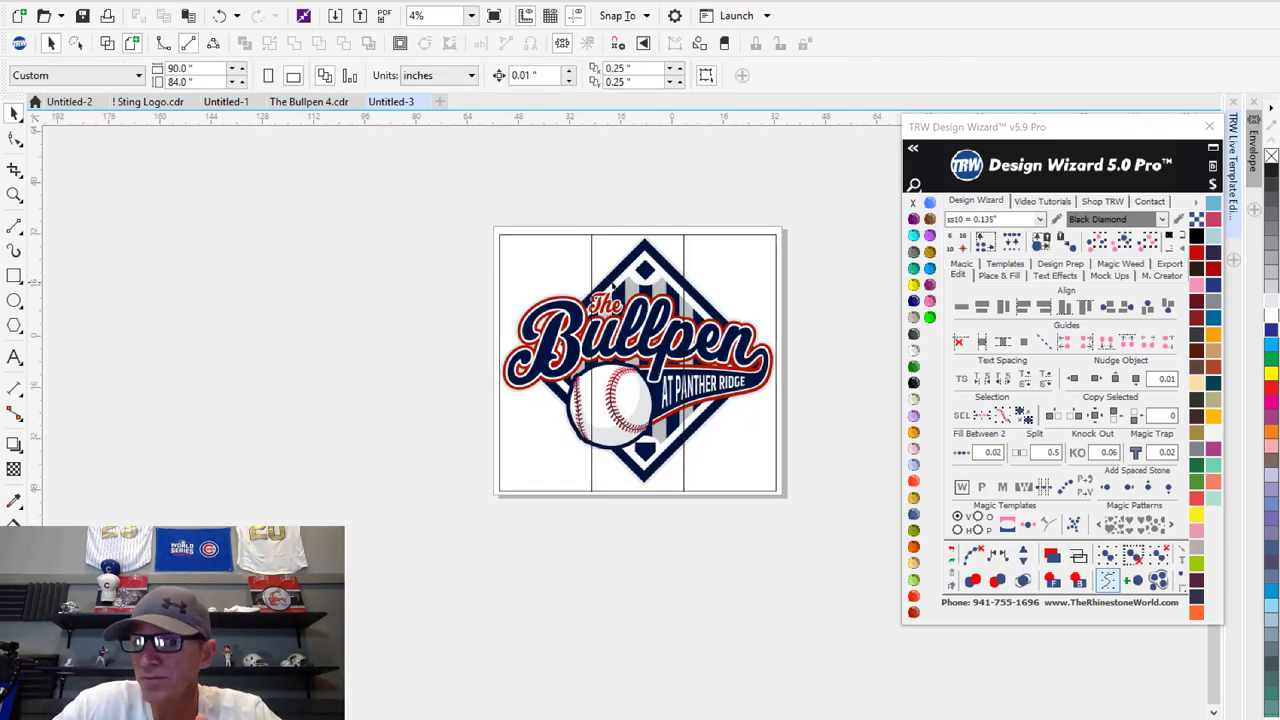
Step: Break the paths of all three panel rectangles at their intersections
scroll(655, 284, up, 1)
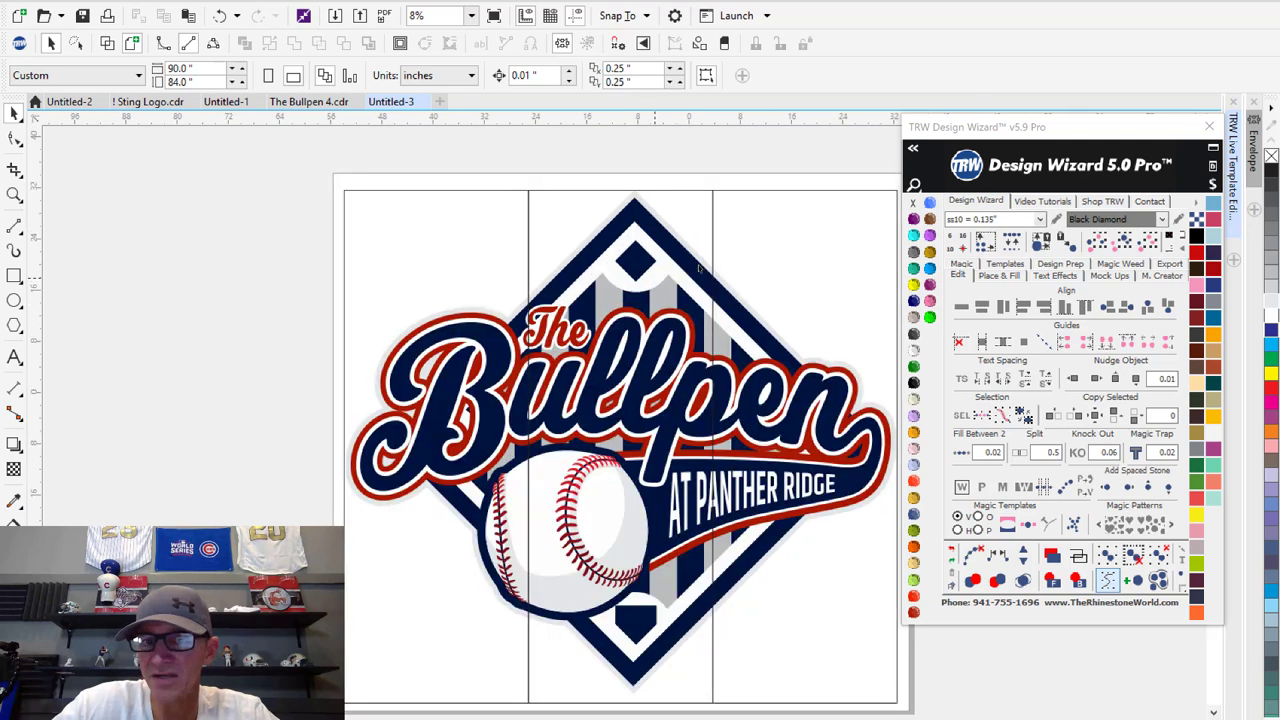
click(747, 244)
shift+click(579, 217)
shift+click(474, 223)
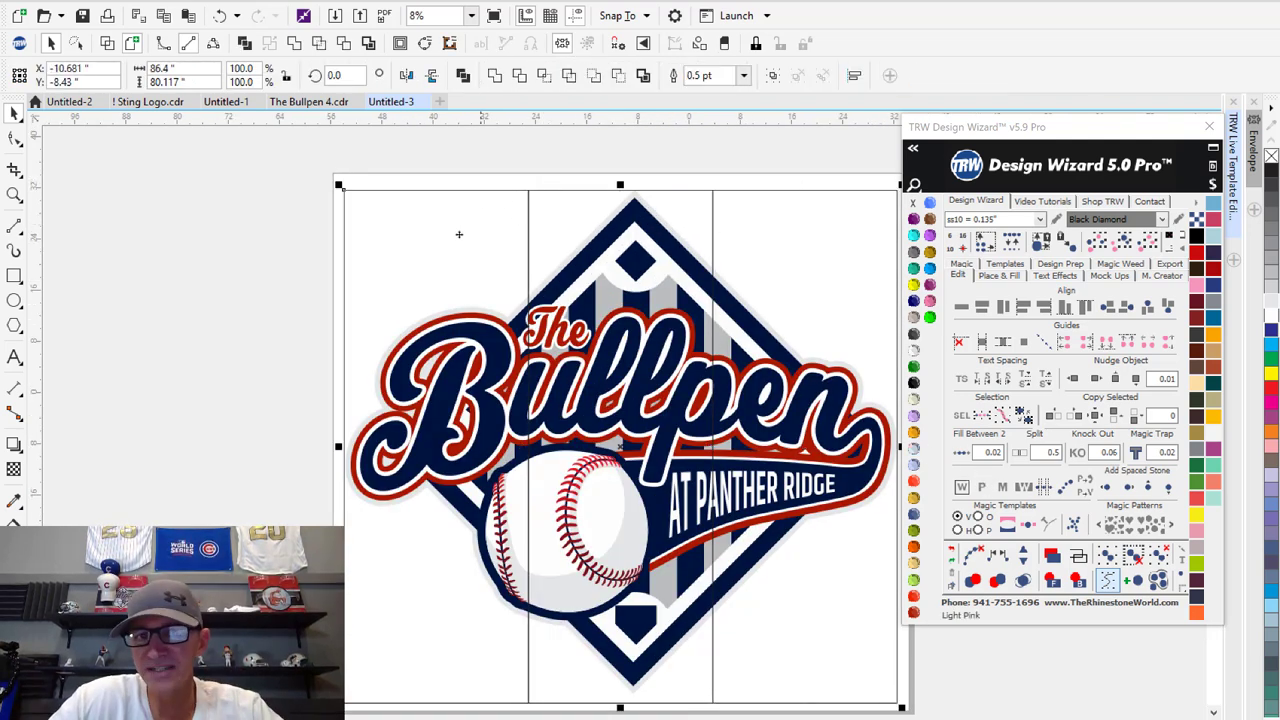
click(1076, 528)
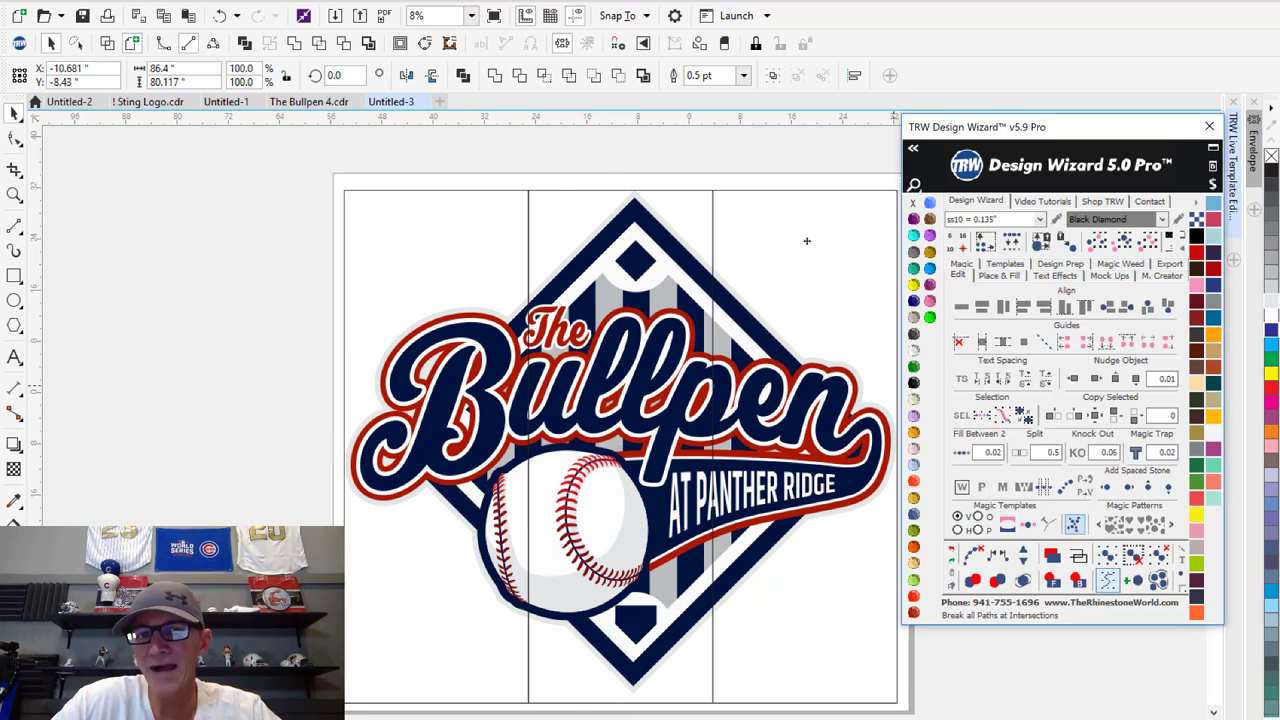
Step: Delete the outer segments of the left and right panel rectangles around the logo
click(785, 174)
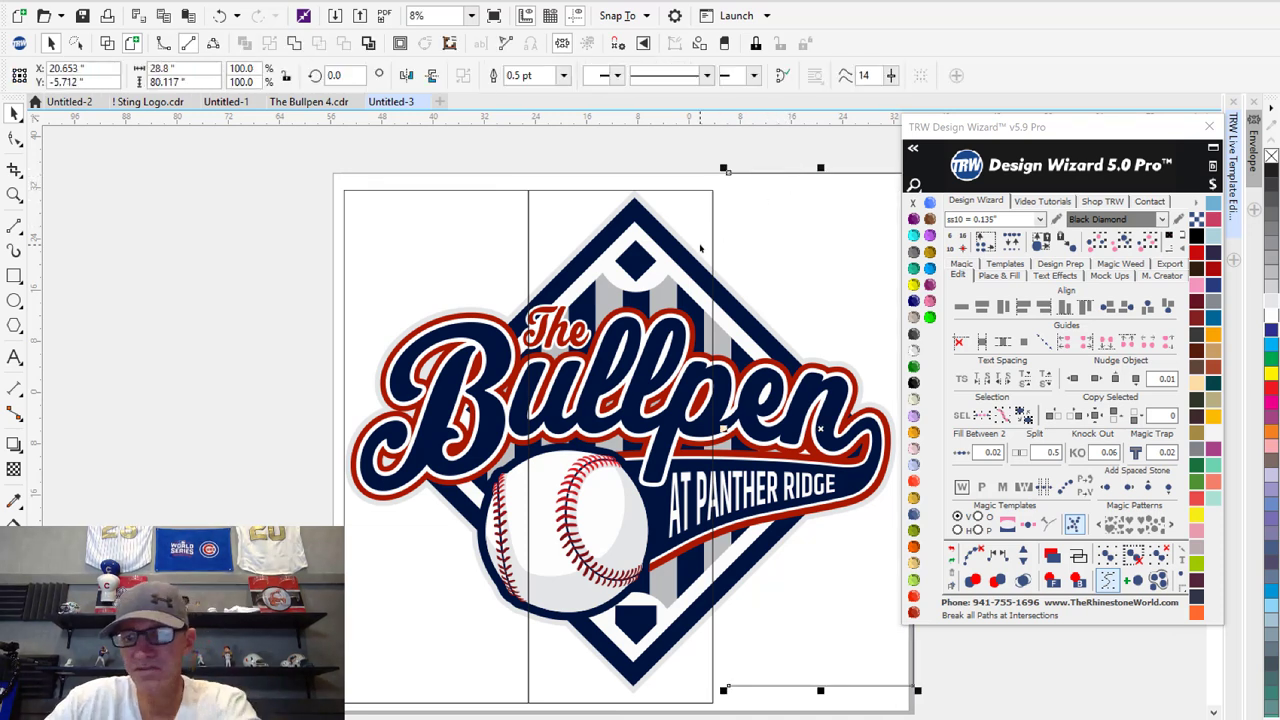
click(386, 190)
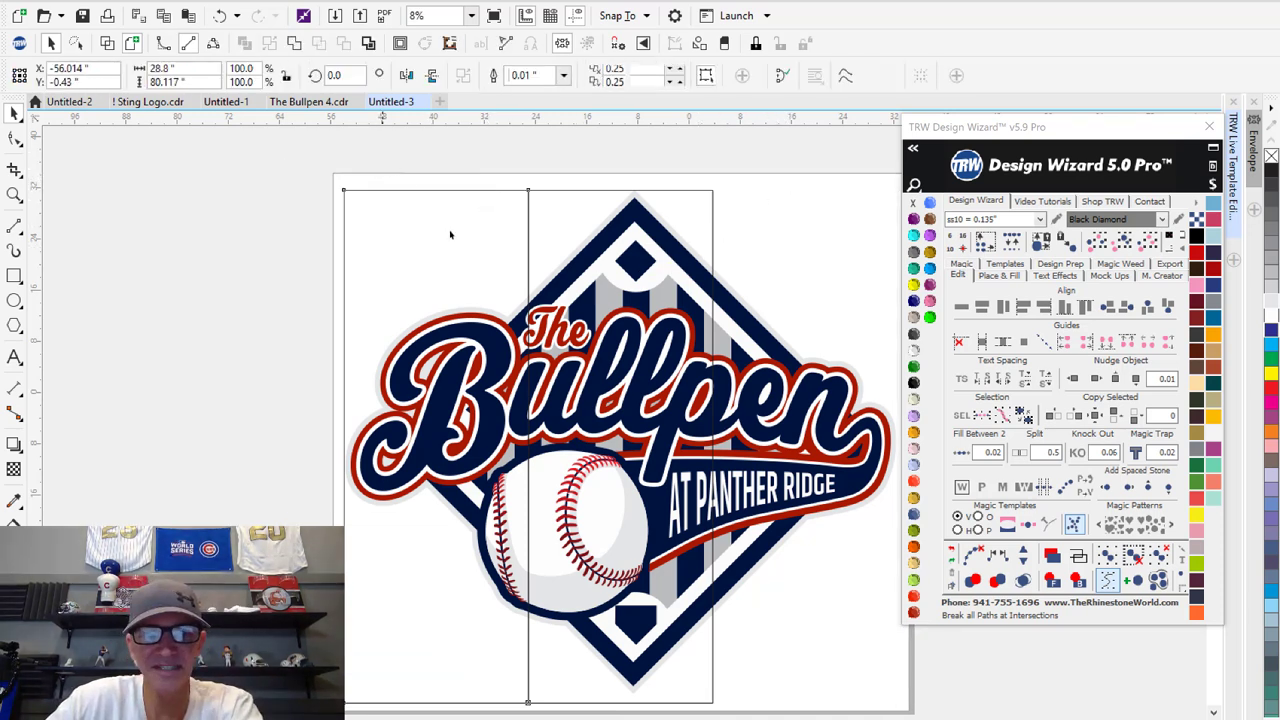
key(Delete)
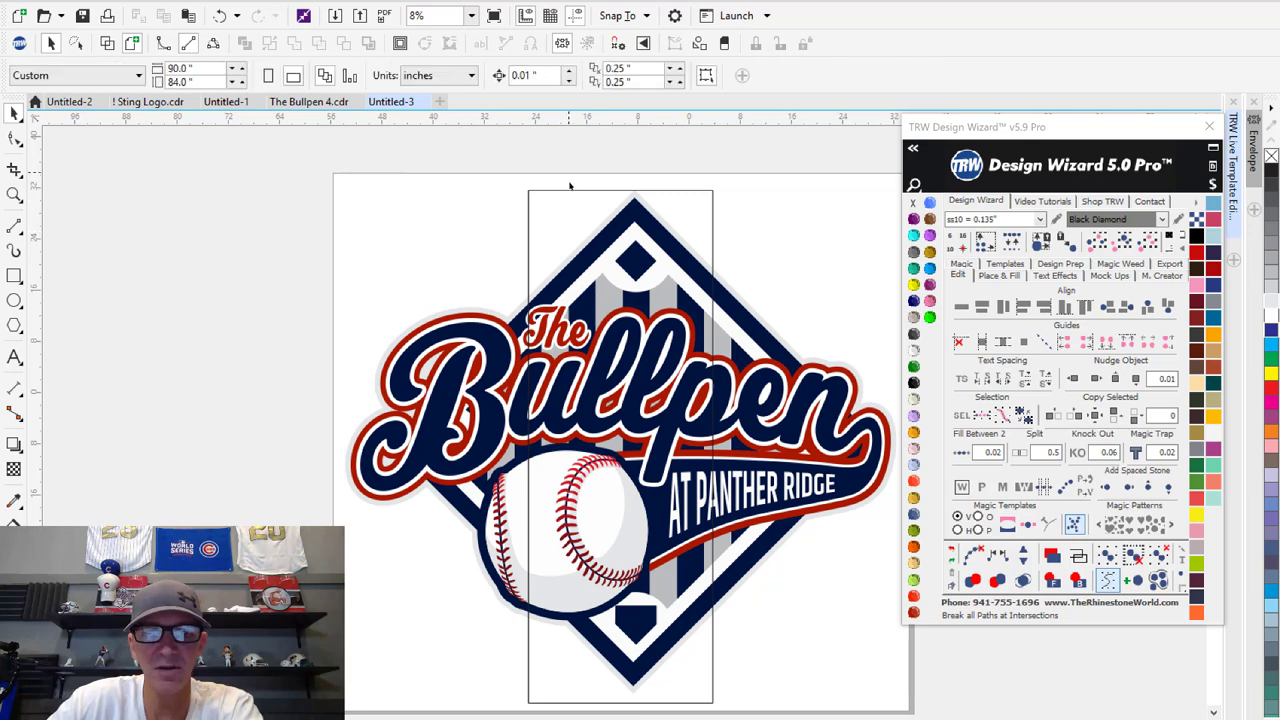
Step: Delete the top and bottom edges of the middle rectangle, keeping only its two vertical sides as cutting lines
scroll(608, 177, down, 2)
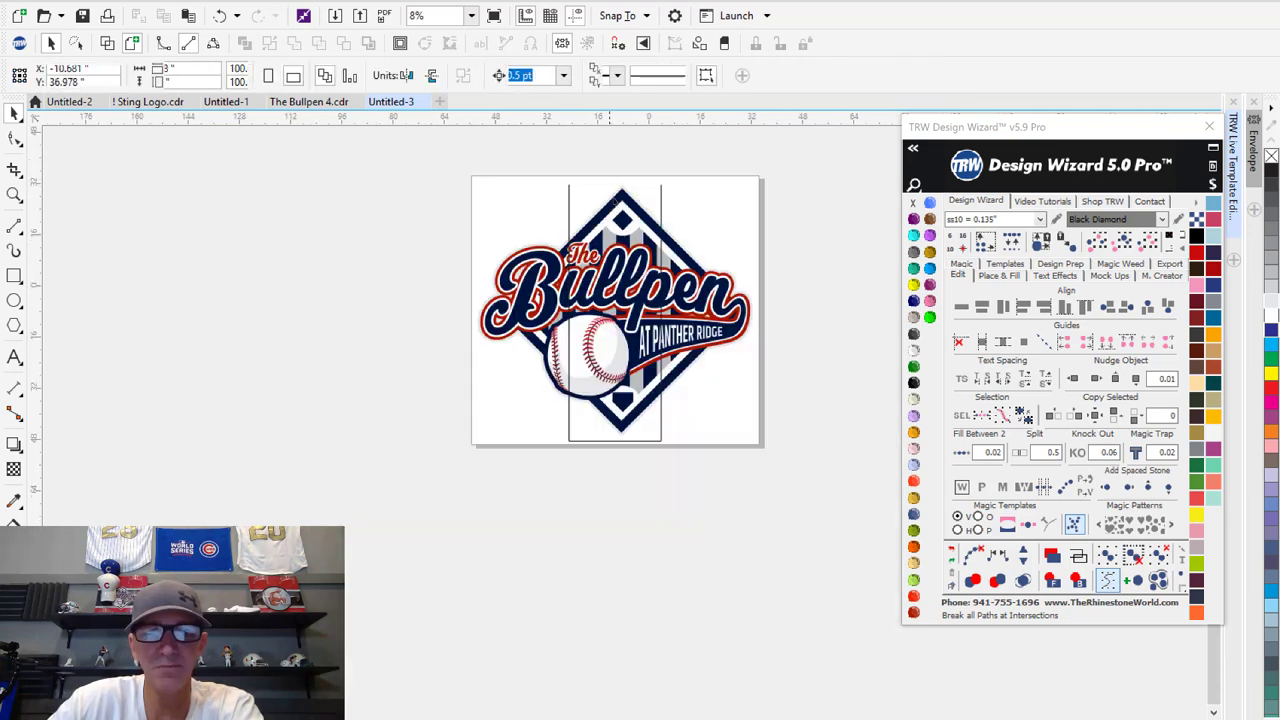
click(659, 438)
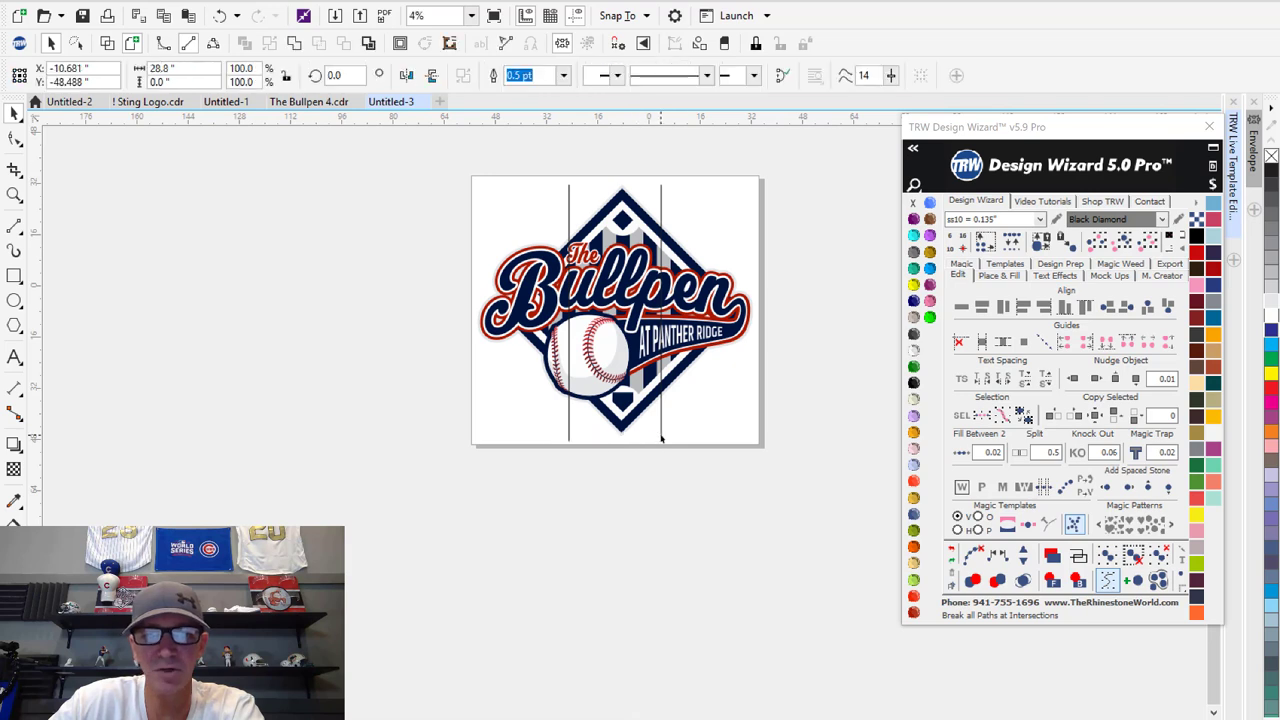
click(567, 432)
click(568, 432)
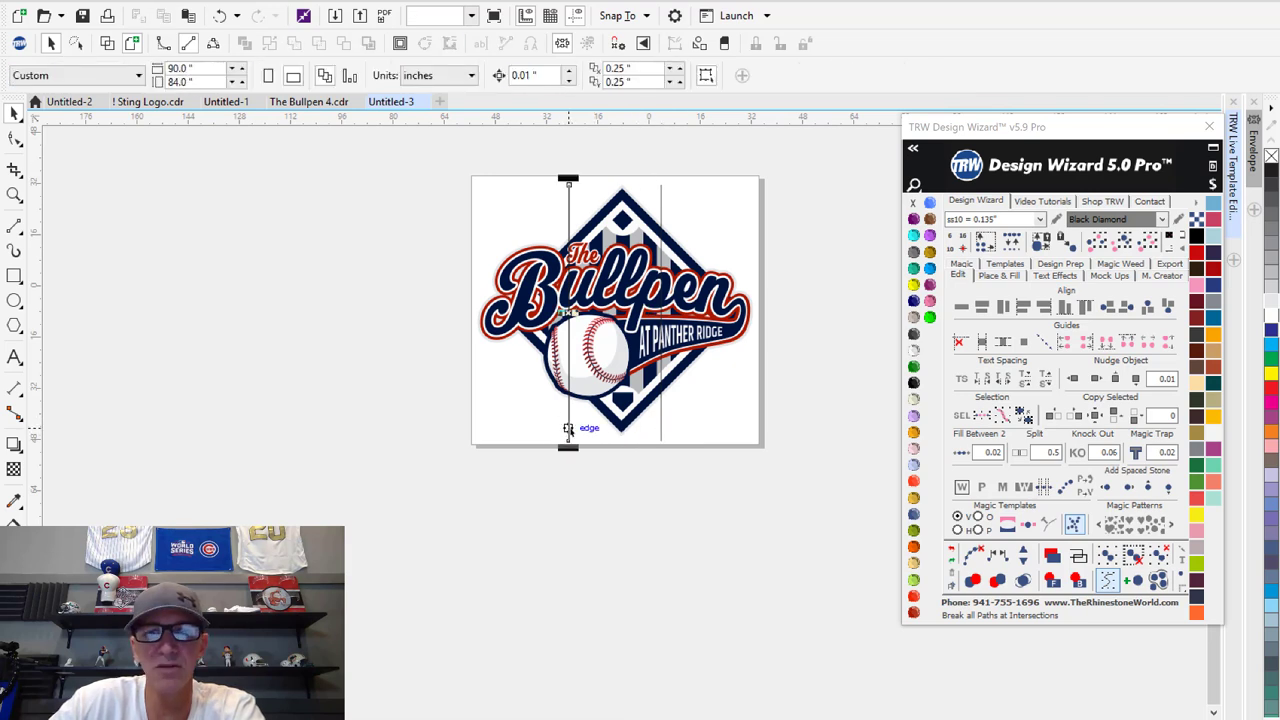
click(675, 420)
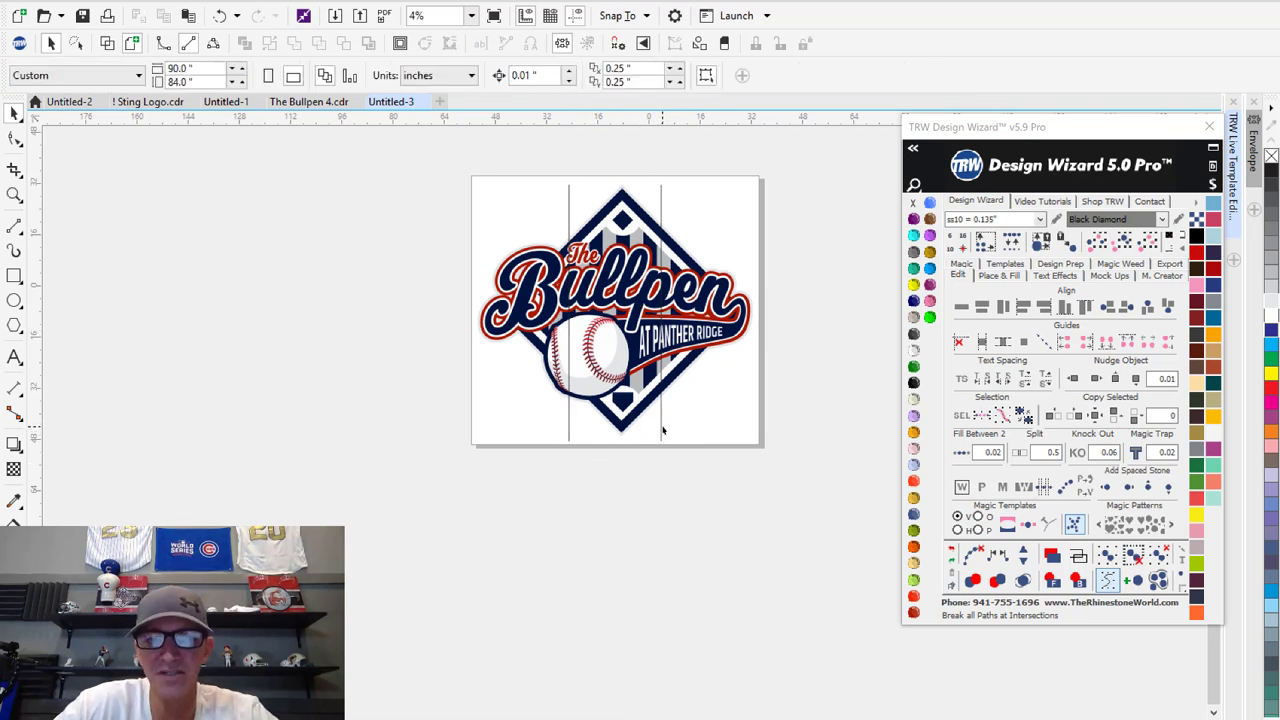
click(661, 436)
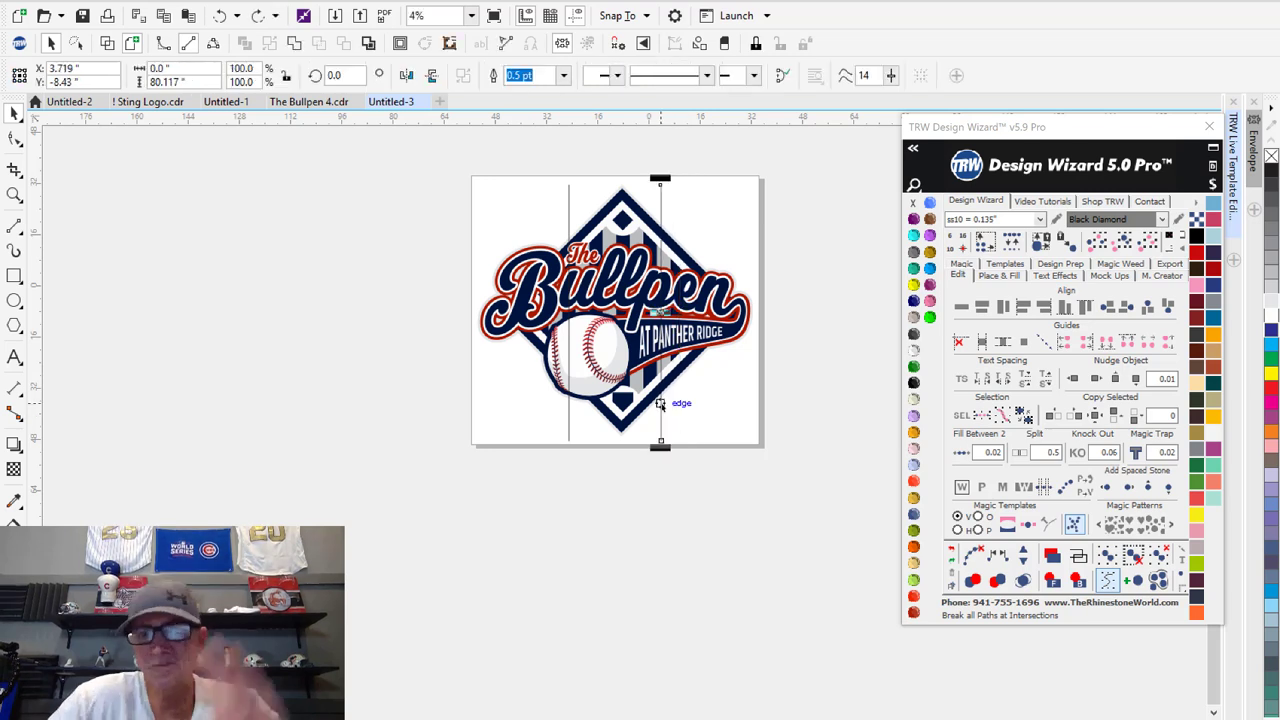
click(720, 408)
Step: Split the Bullpen logo along the left vertical cutting line
scroll(627, 248, up, 1)
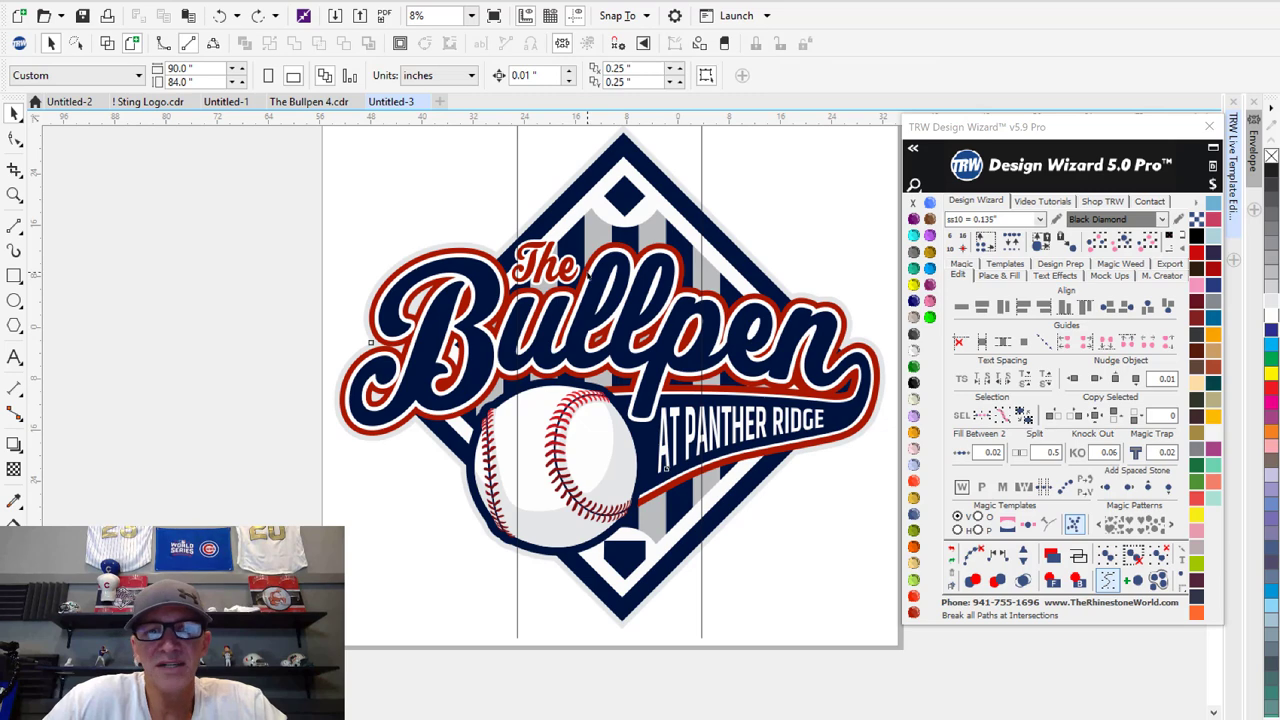
click(586, 268)
scroll(592, 278, down, 1)
scroll(580, 220, up, 1)
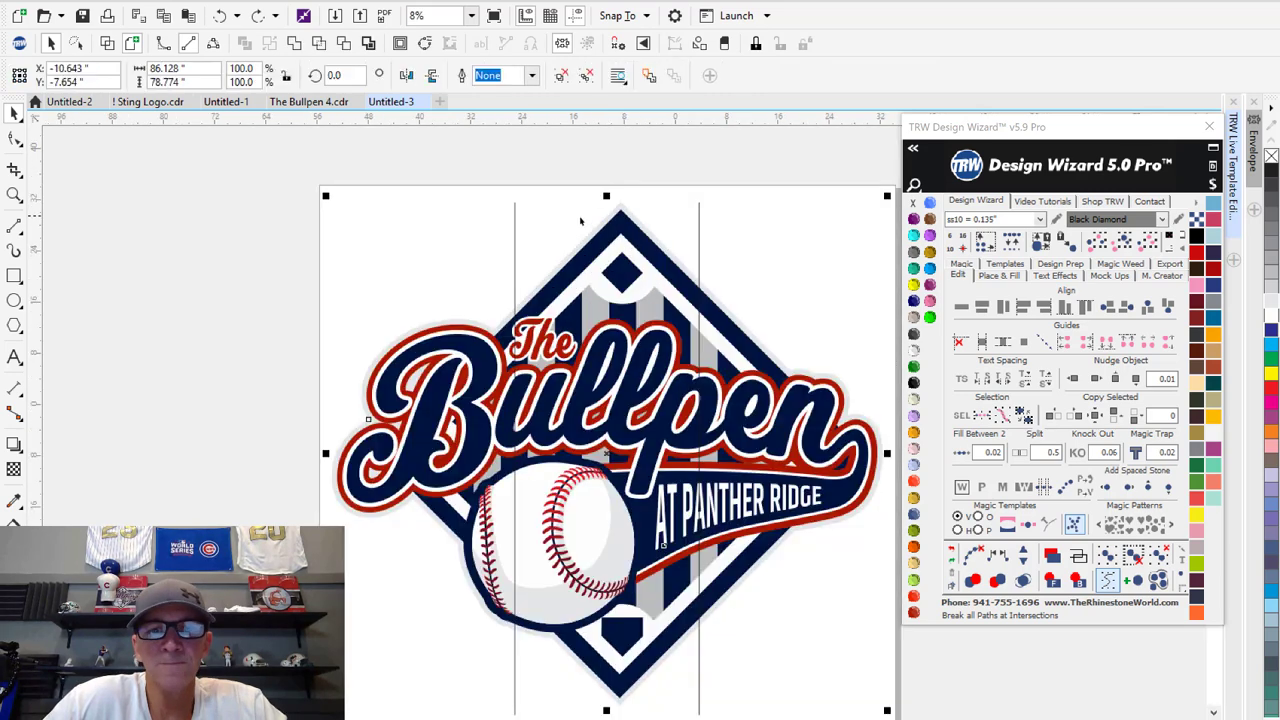
shift+click(515, 247)
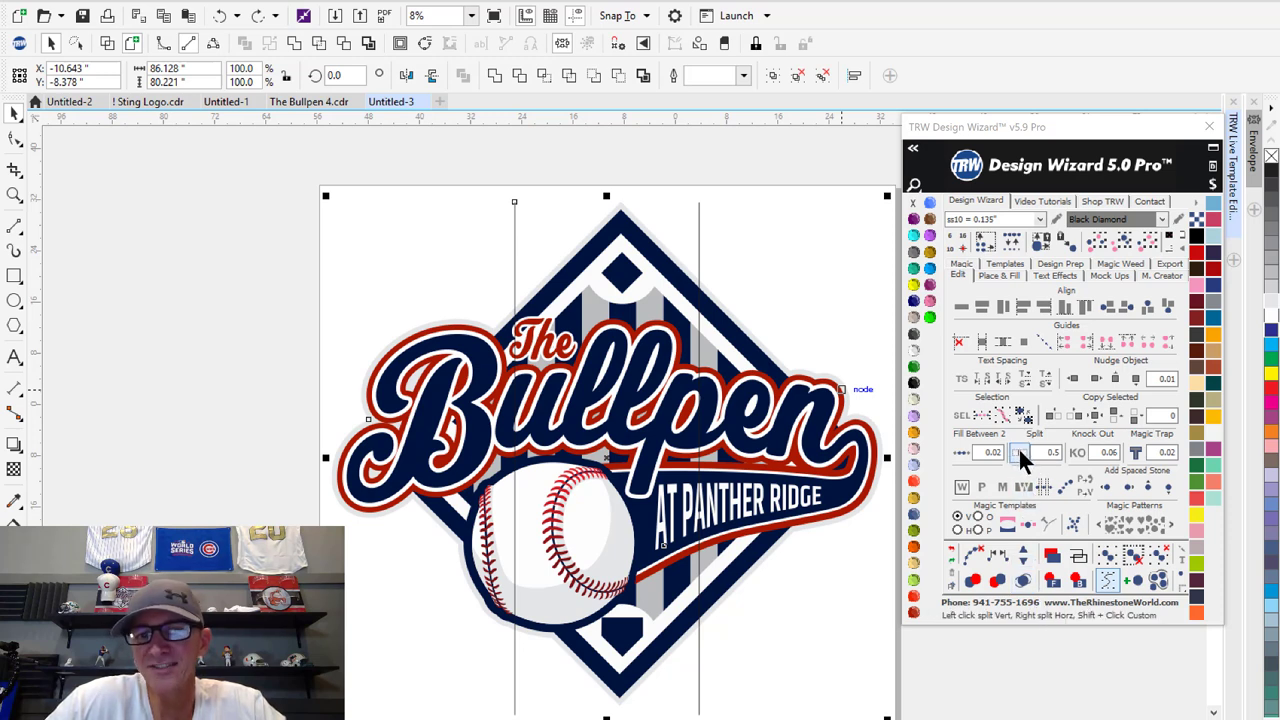
click(1018, 452)
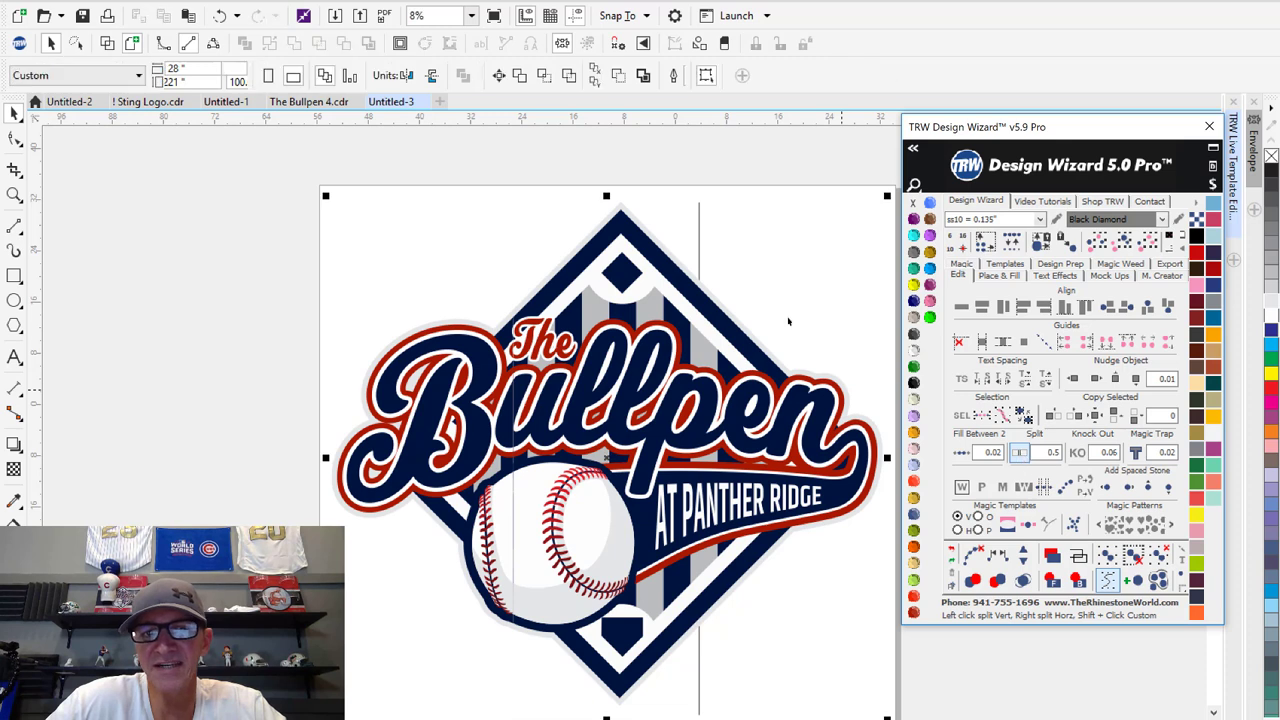
Step: Split the remaining larger part of the logo along the right vertical cutting line
click(630, 346)
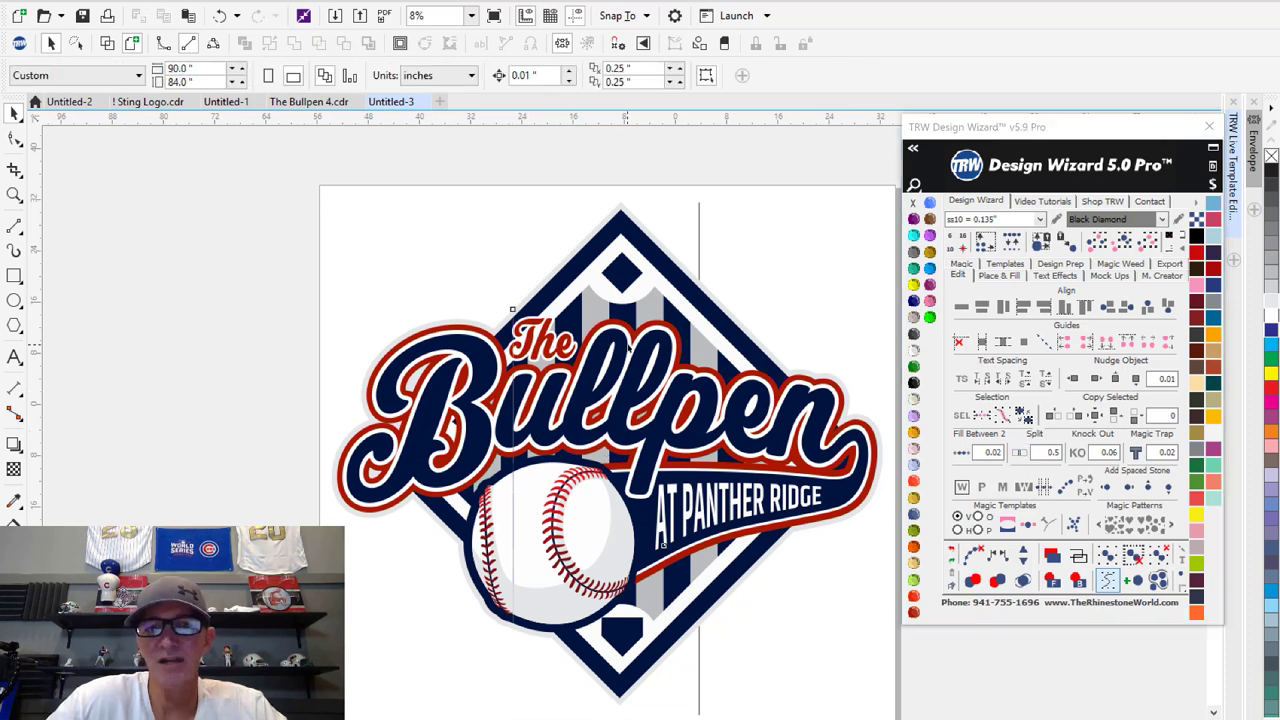
shift+click(699, 251)
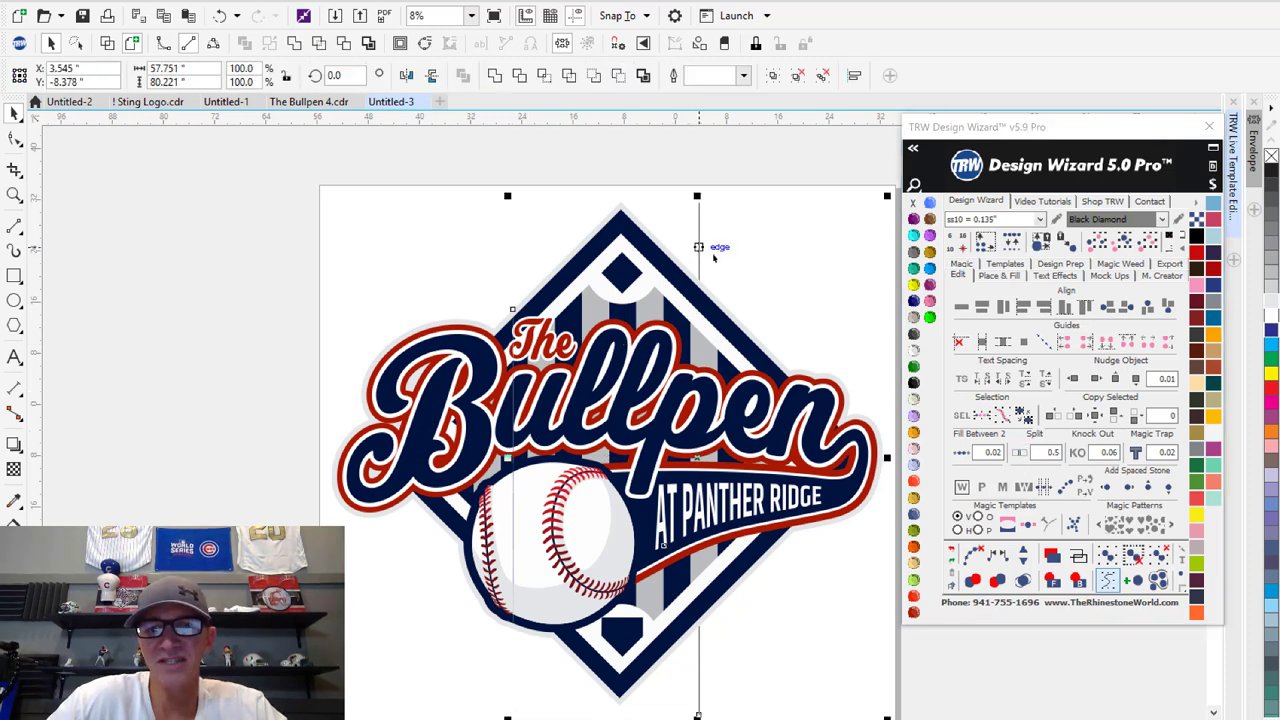
click(1018, 451)
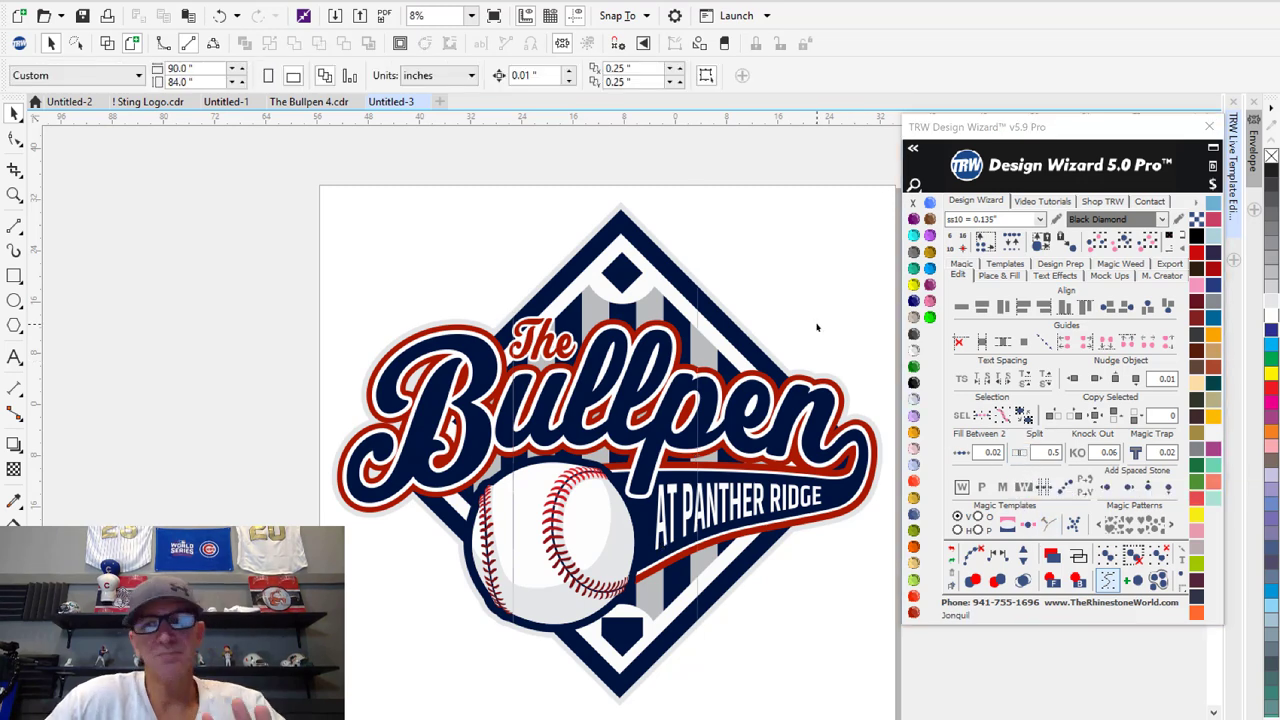
Step: Move the left and right logo panels outward, leaving a gap on each side of the middle panel
drag(752, 405, 780, 406)
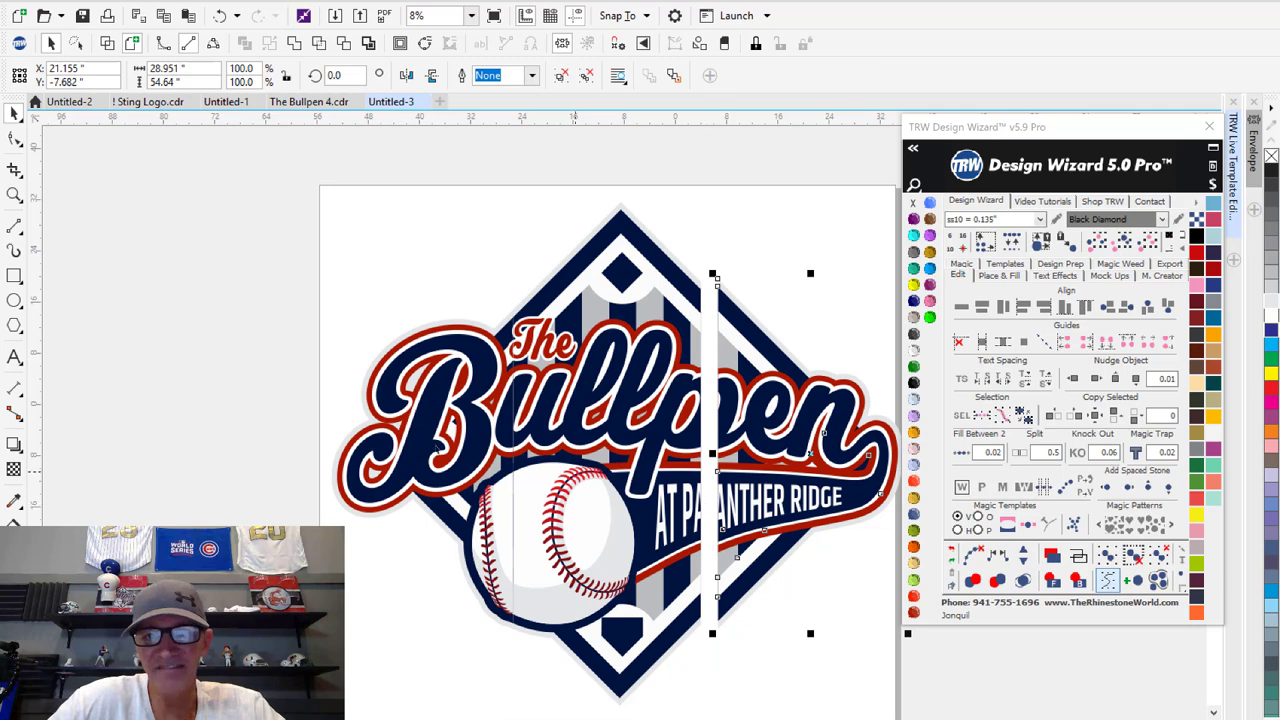
drag(462, 421, 426, 423)
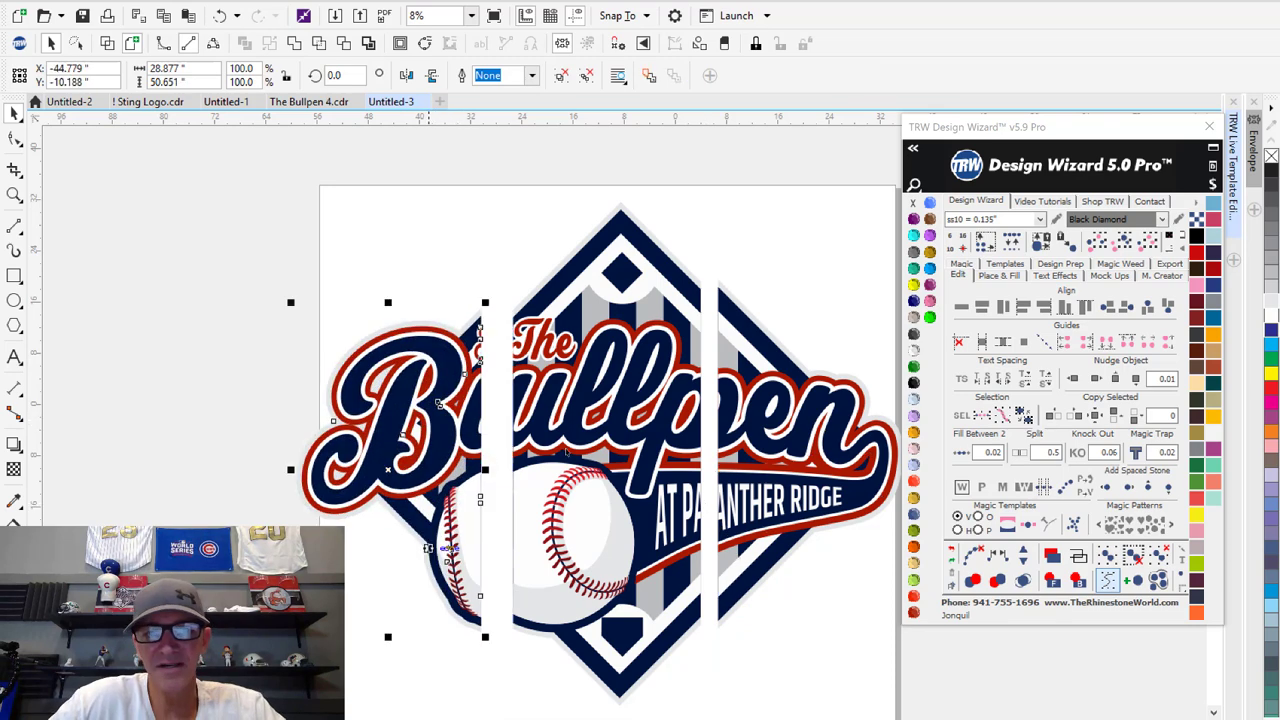
click(789, 413)
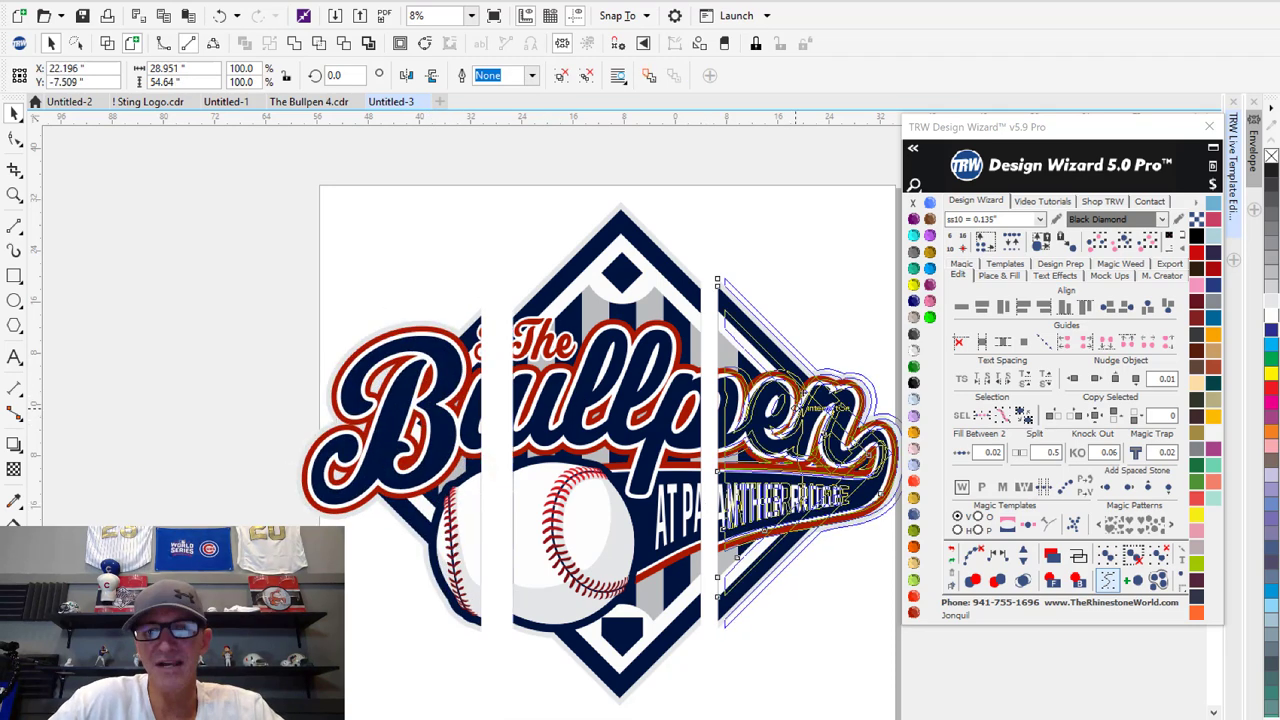
scroll(680, 380, down, 2)
scroll(680, 380, up, 2)
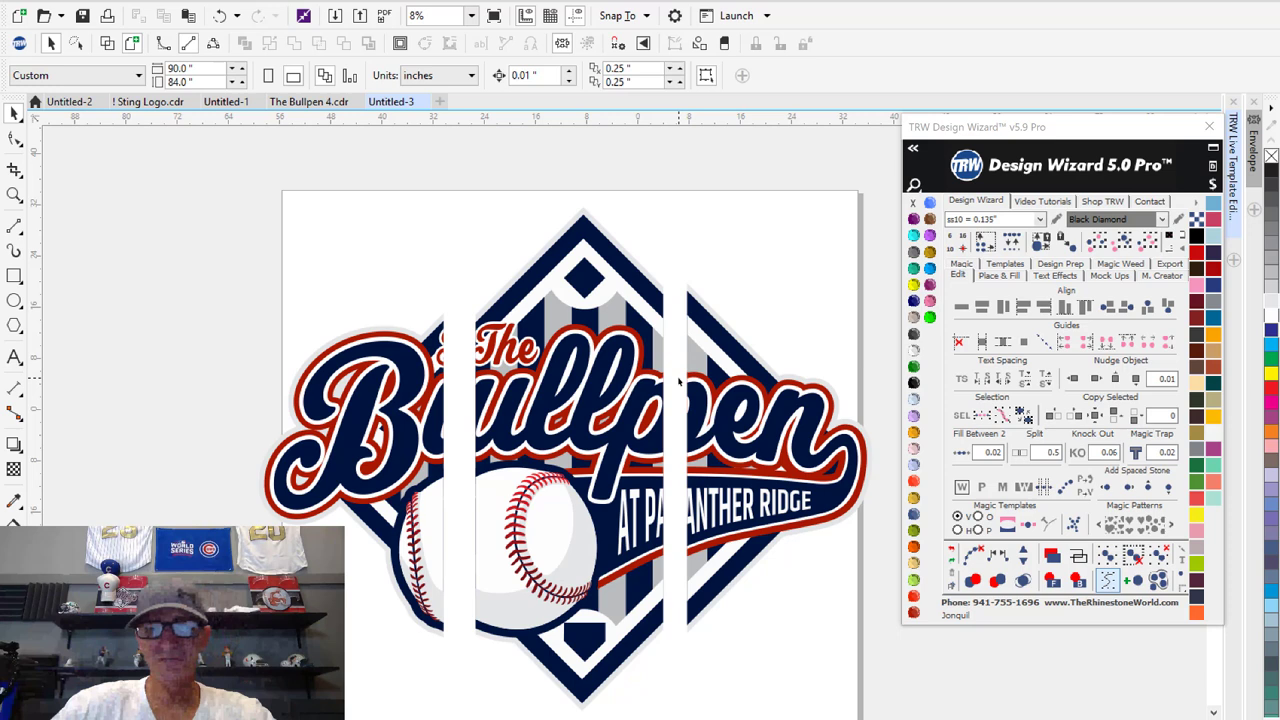
Step: Check the width and height of the left, middle and right logo panels in turn
click(381, 476)
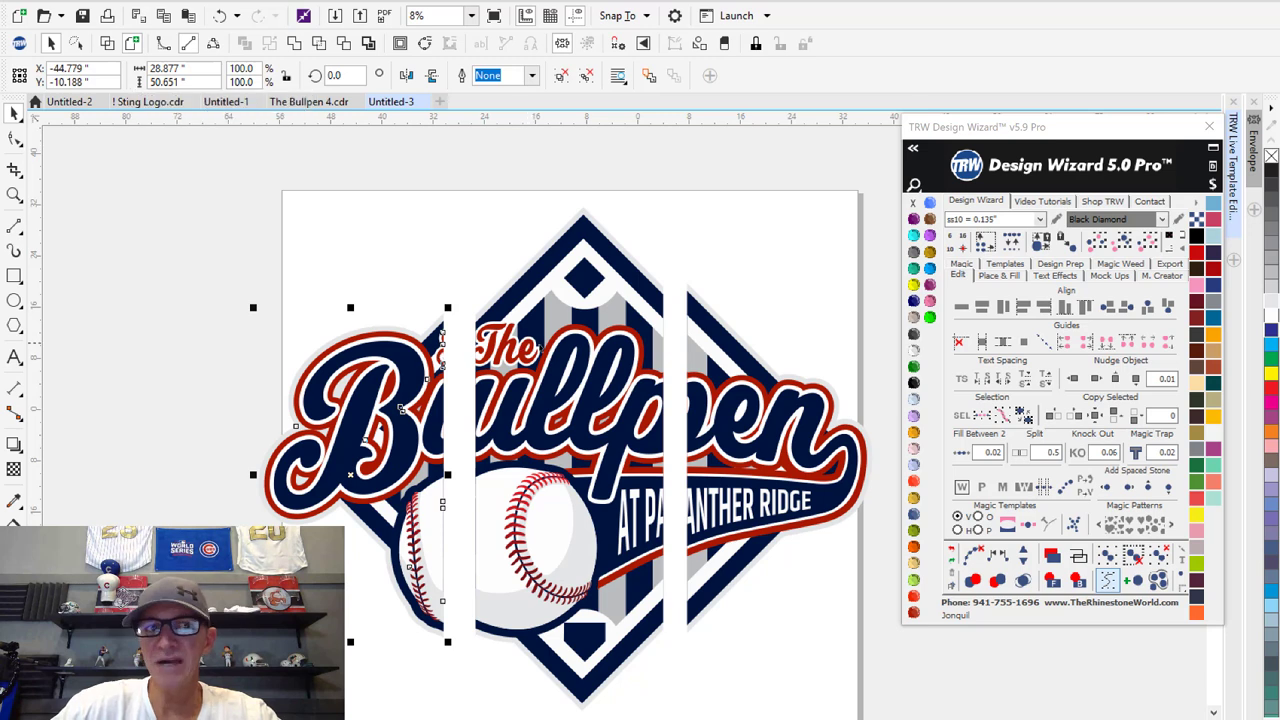
key(Tab)
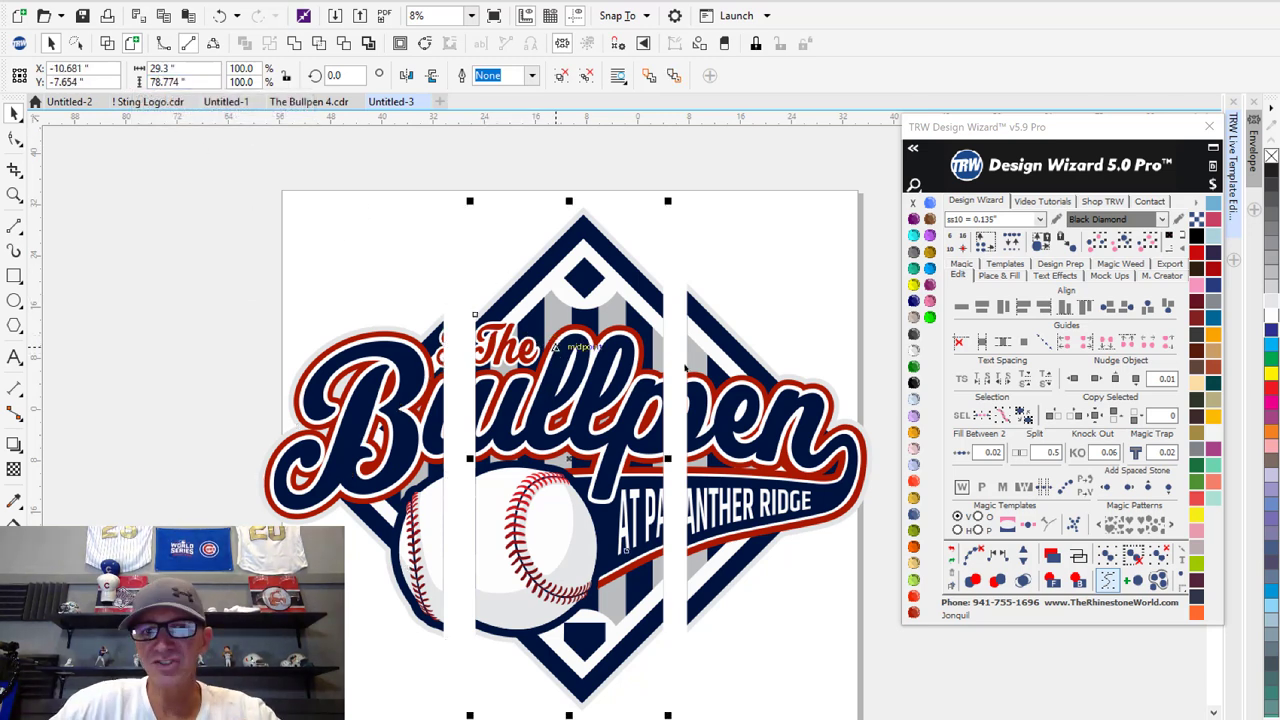
click(725, 374)
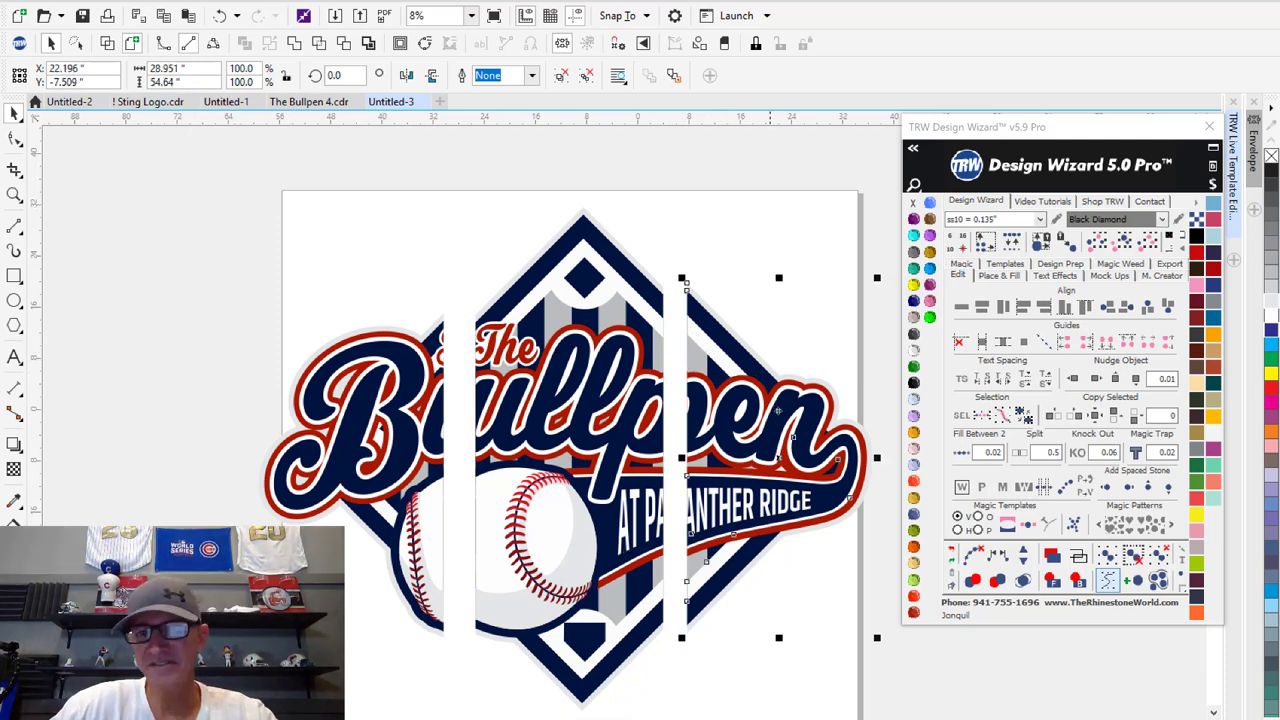
click(683, 220)
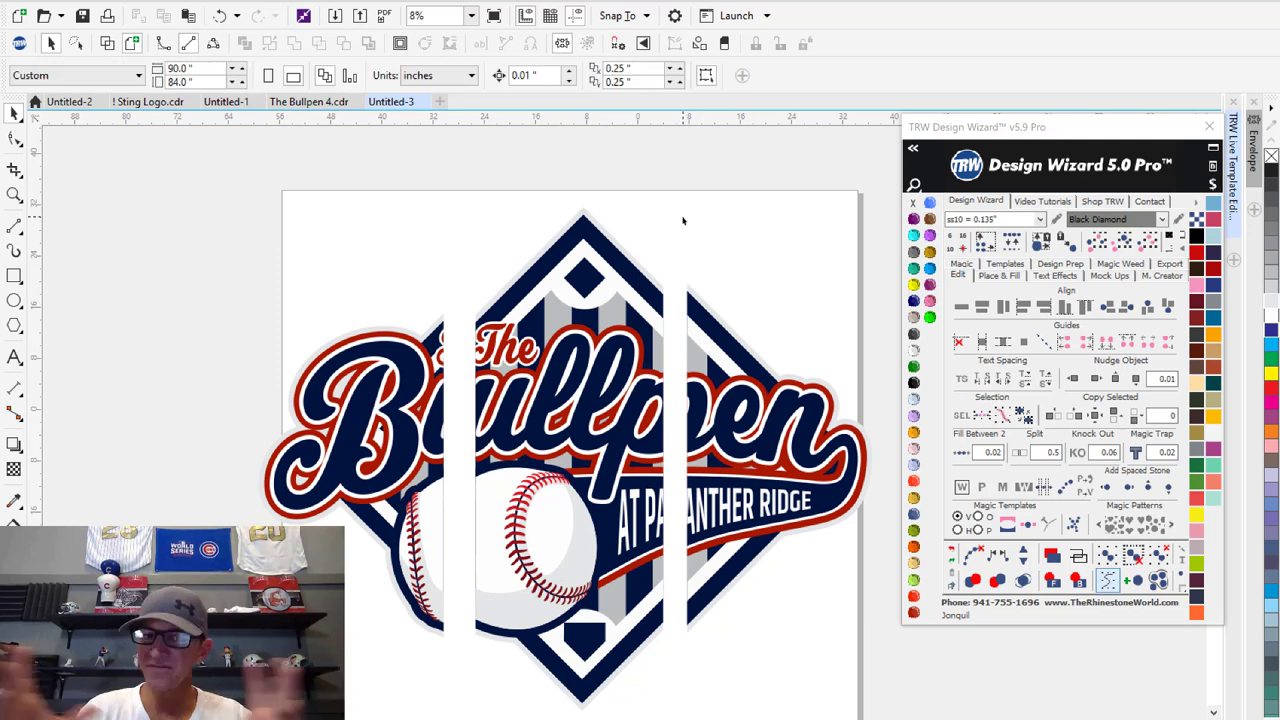